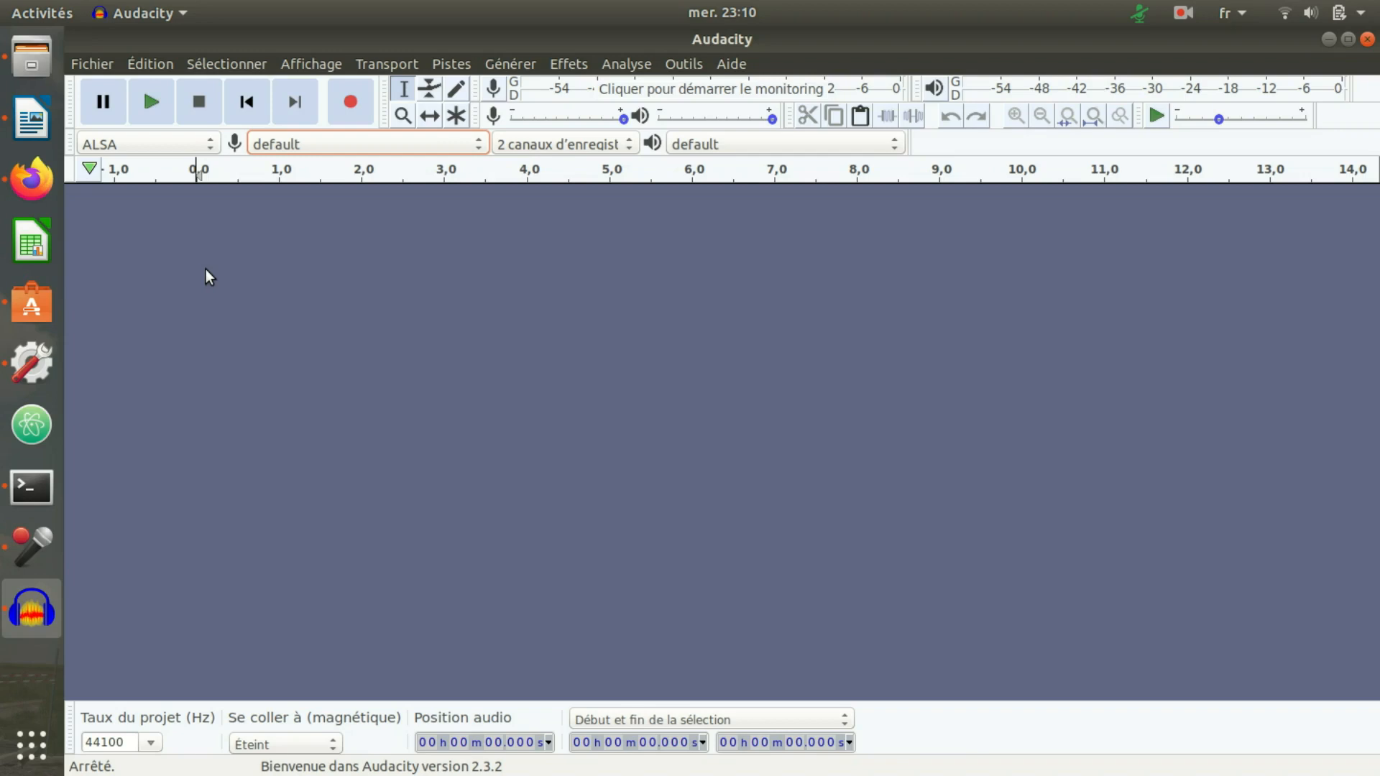
Import the OnClassical Dvorak Humoresques audio file from the conte illustré folder.
left_click(102, 63)
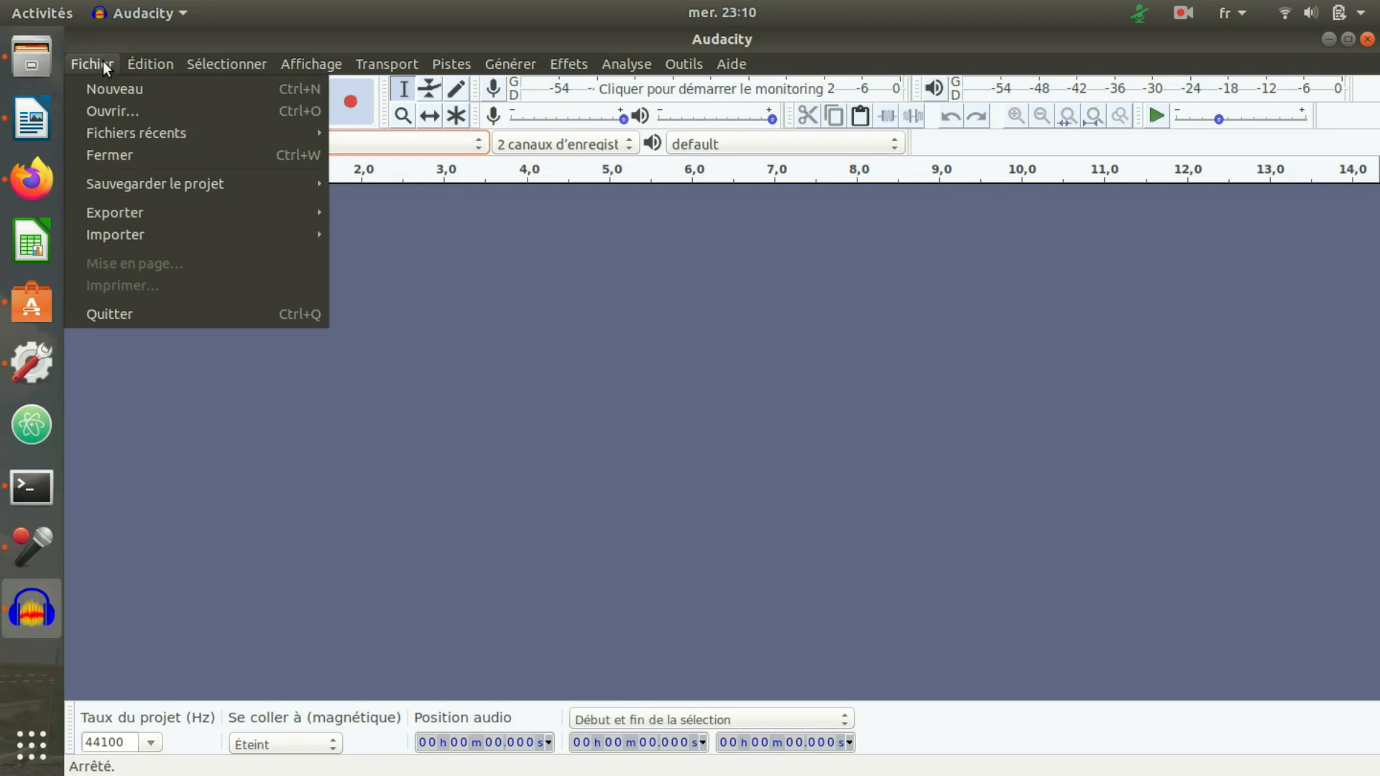
mouse_move(121, 227)
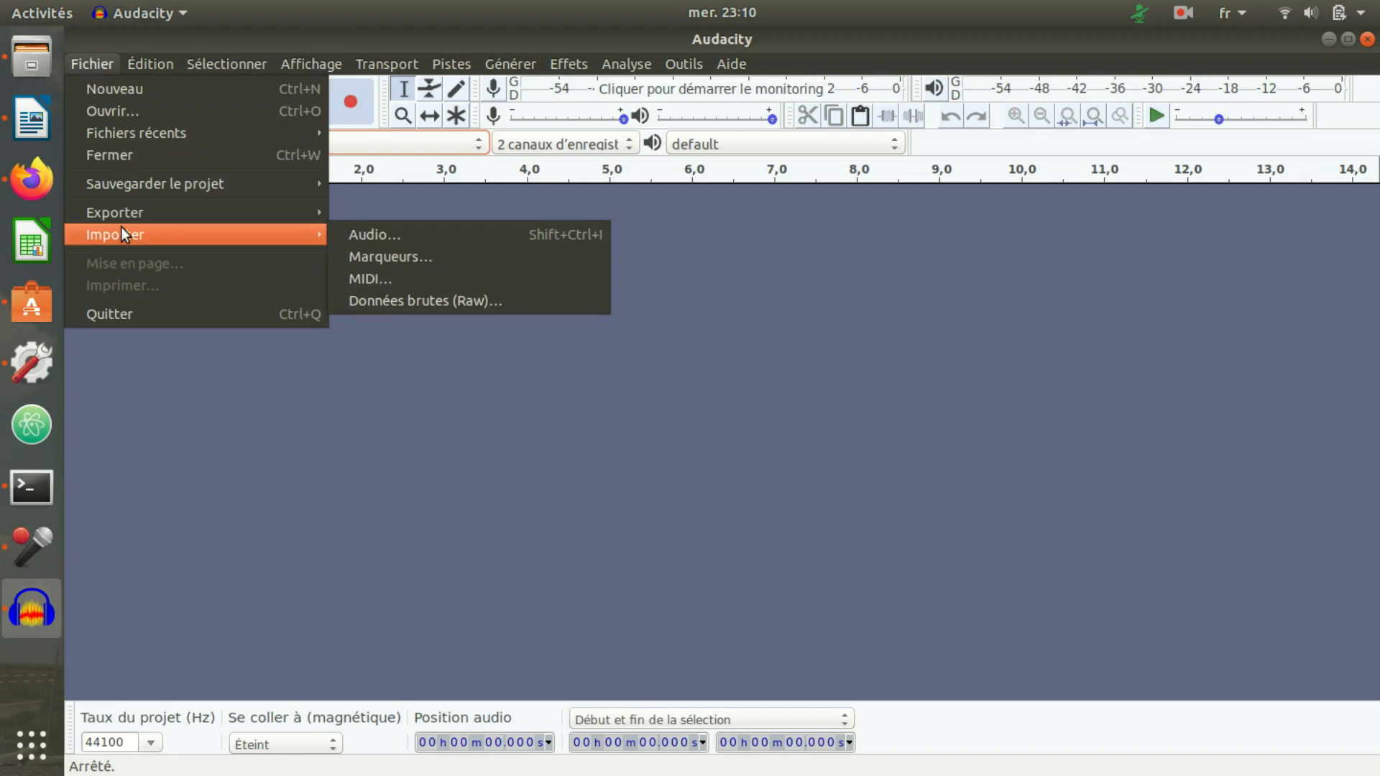
left_click(359, 235)
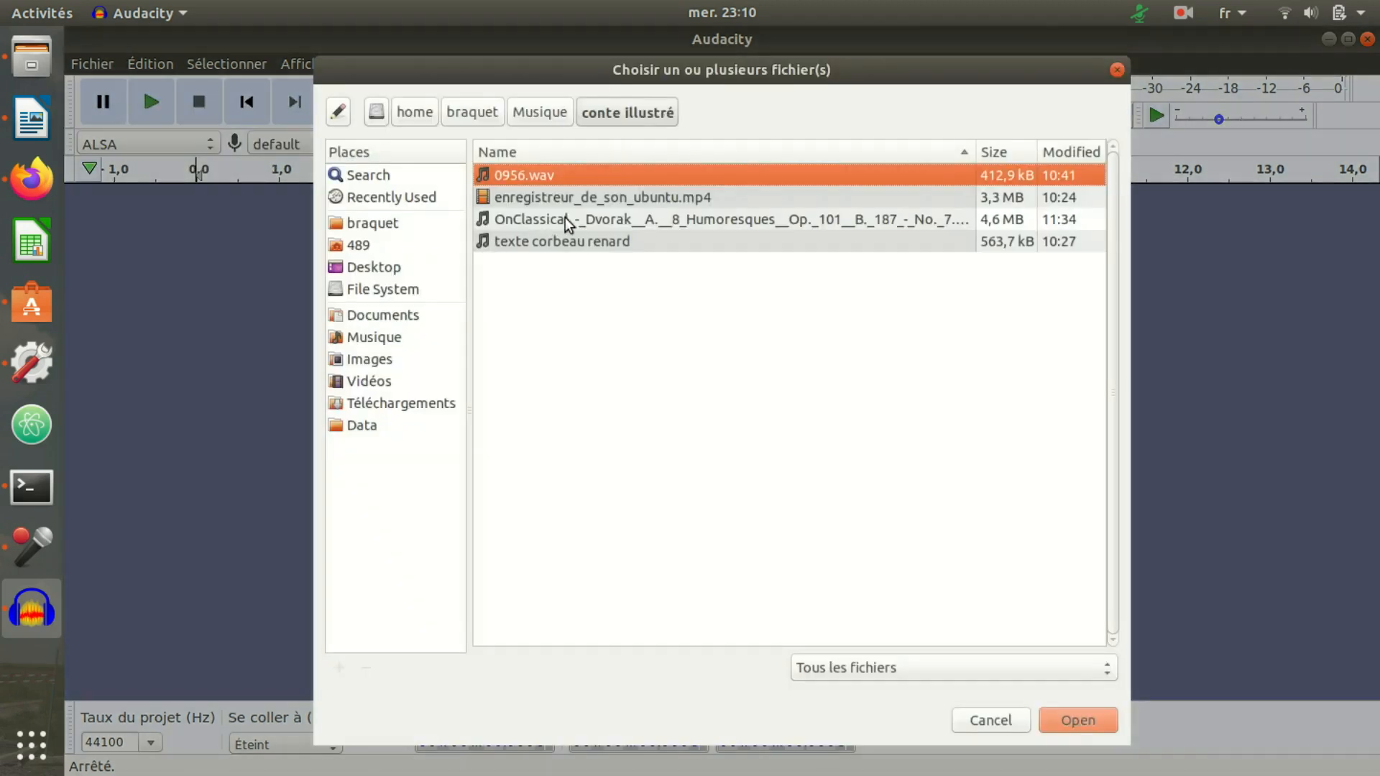
double_click(565, 217)
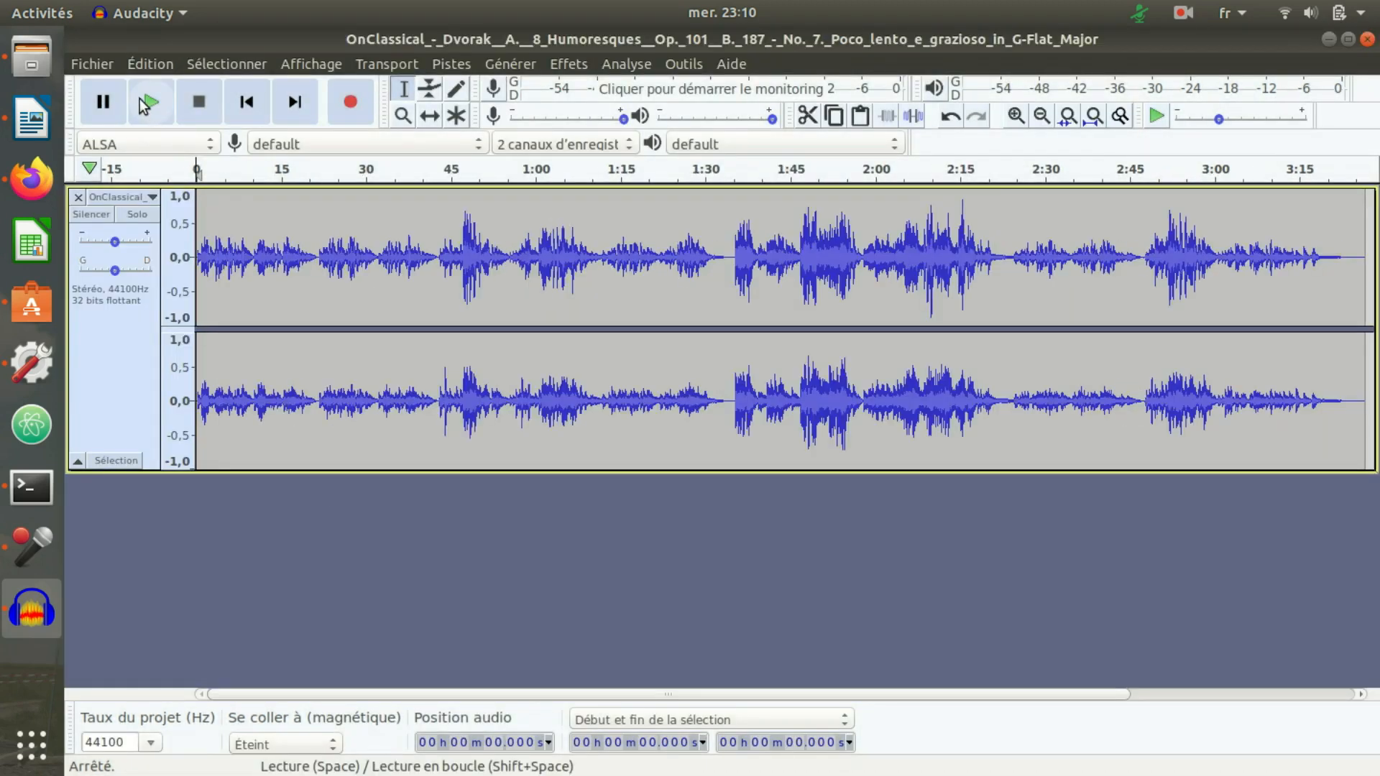
Play the music, pause at about 21 s, and delete everything from there to the end of the track.
left_click(146, 104)
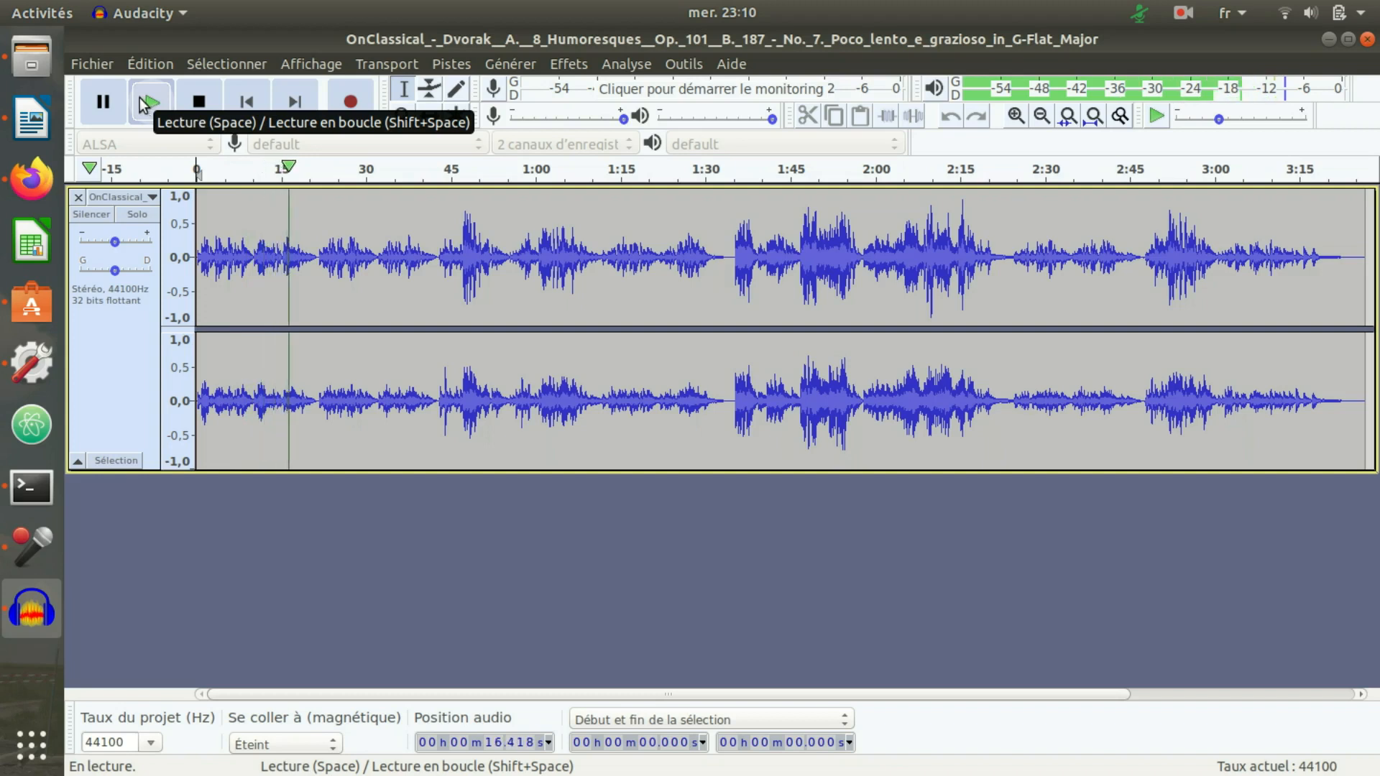
left_click(104, 102)
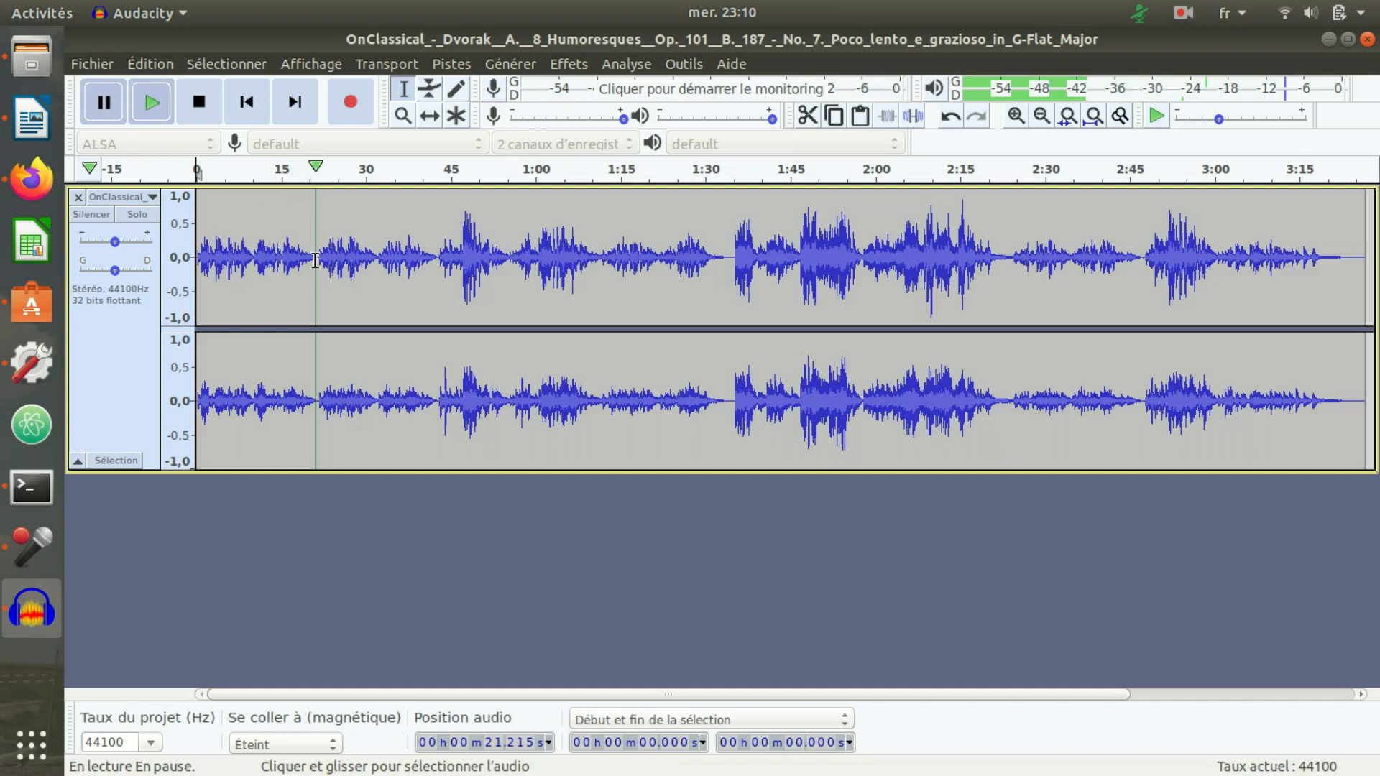
left_click_drag(316, 260, 1104, 353)
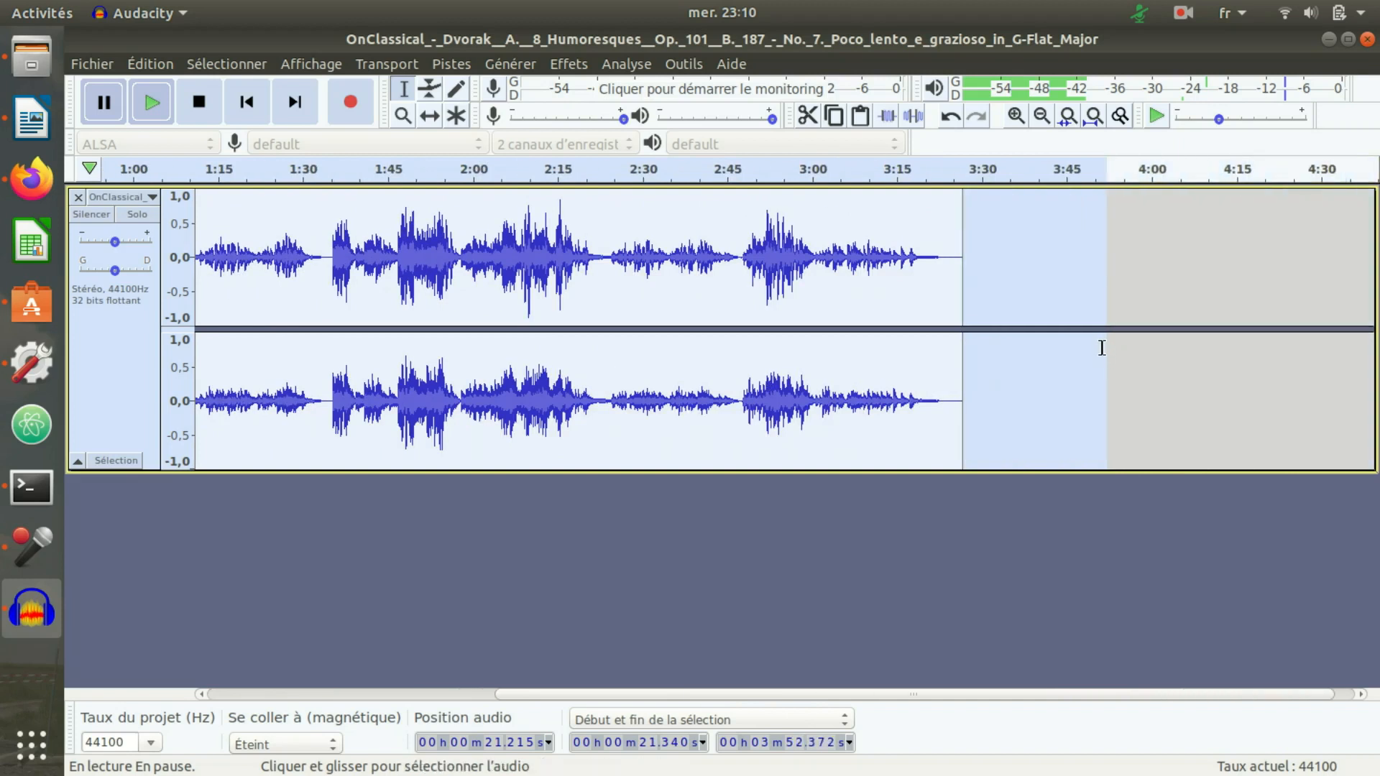
key("Delete")
left_click_drag(701, 689, 273, 666)
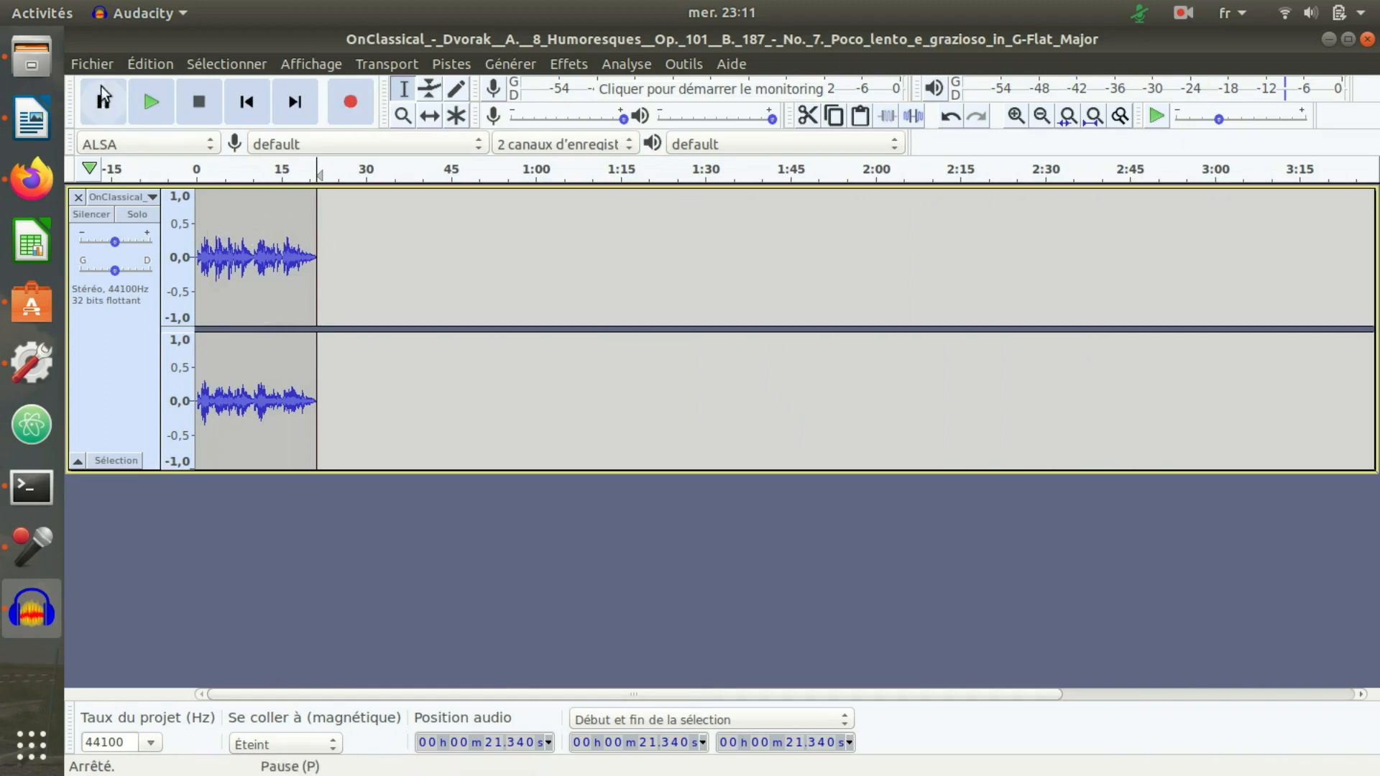
Import the audio file texte corbeau renard as a second track.
left_click(104, 64)
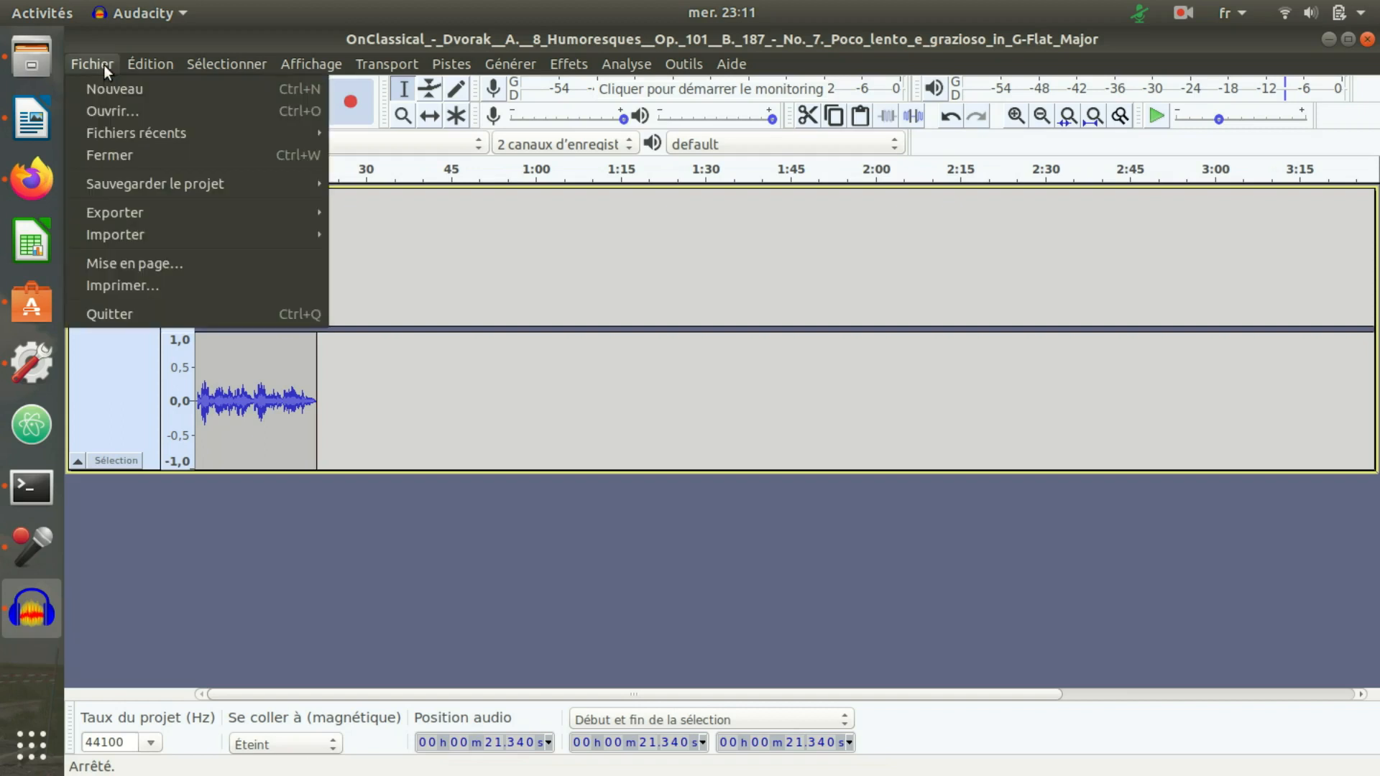
mouse_move(122, 231)
left_click(360, 237)
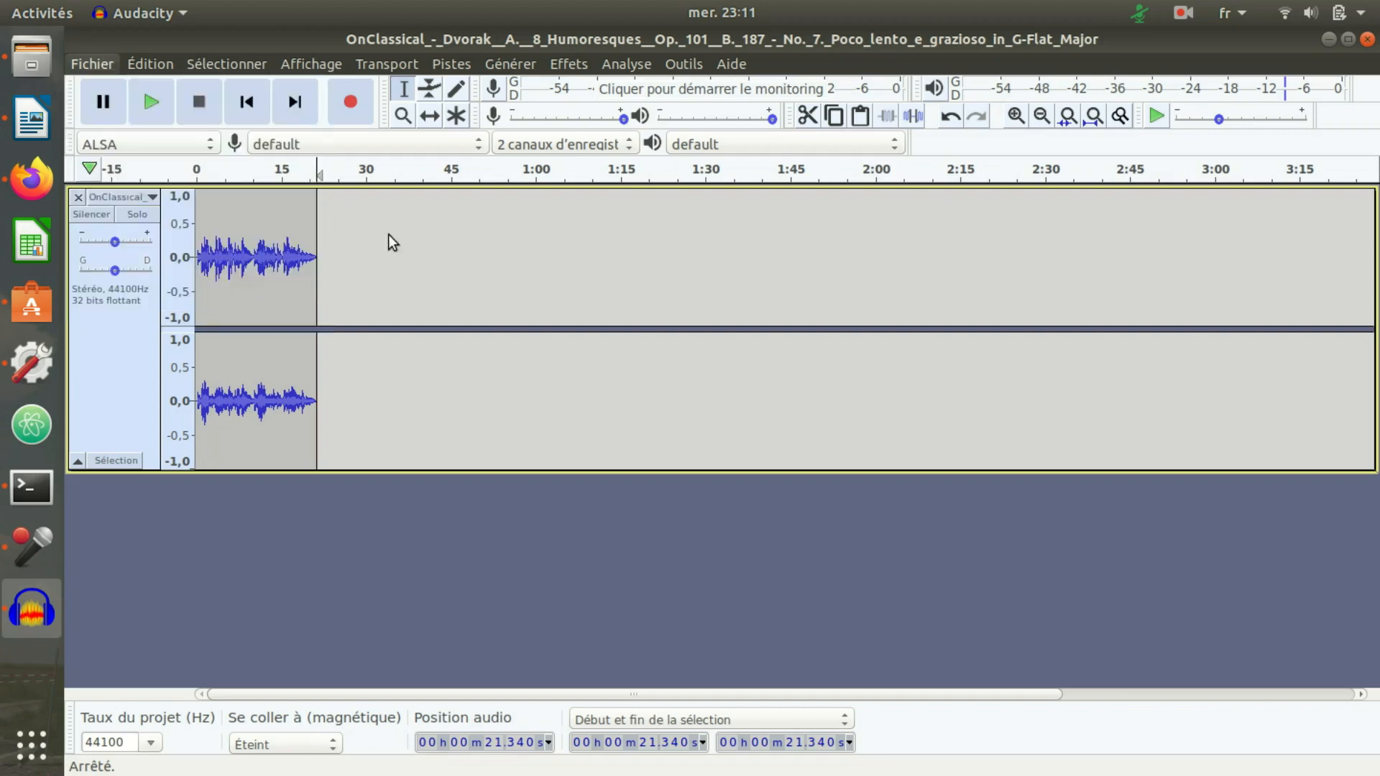
double_click(528, 240)
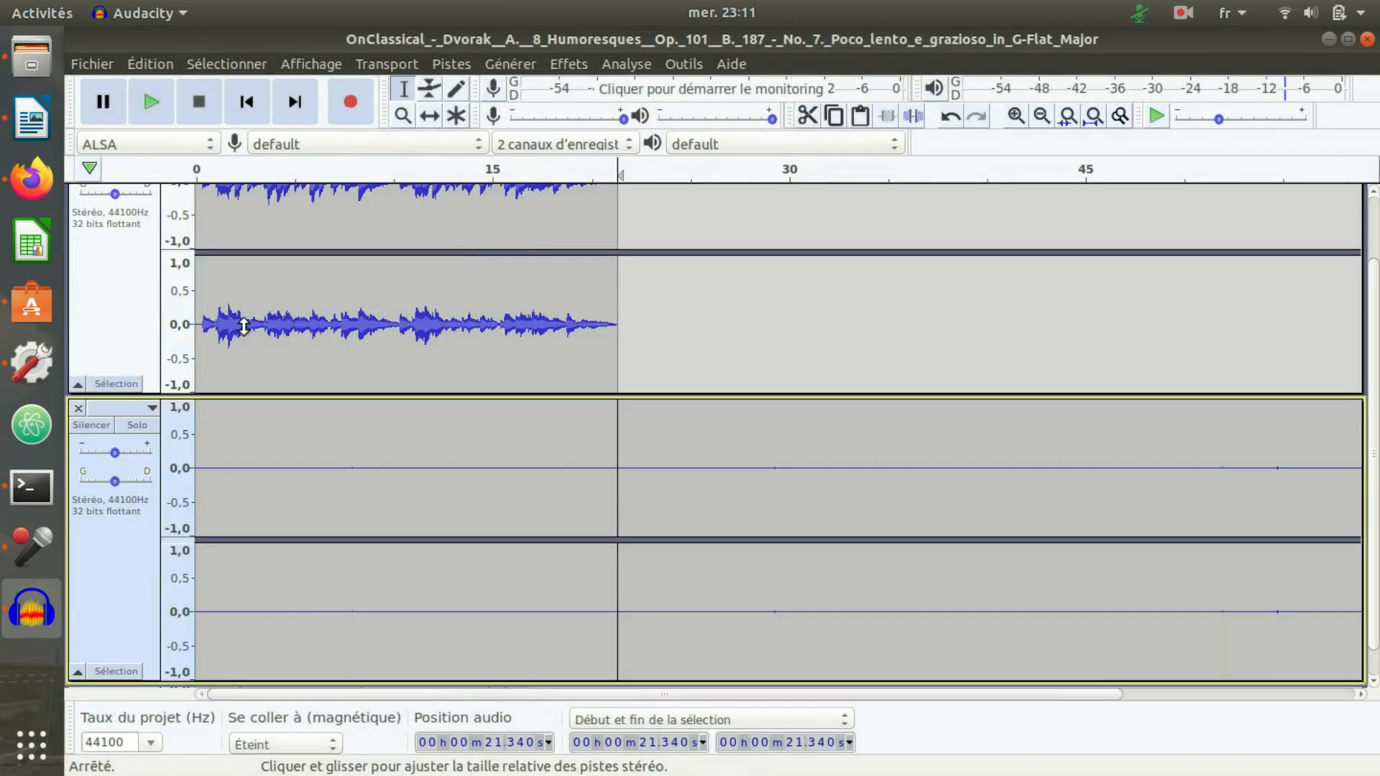
Mute the music track, solo the voice track, and listen to a few seconds of it before stopping playback.
scroll(219, 468, "up", 3)
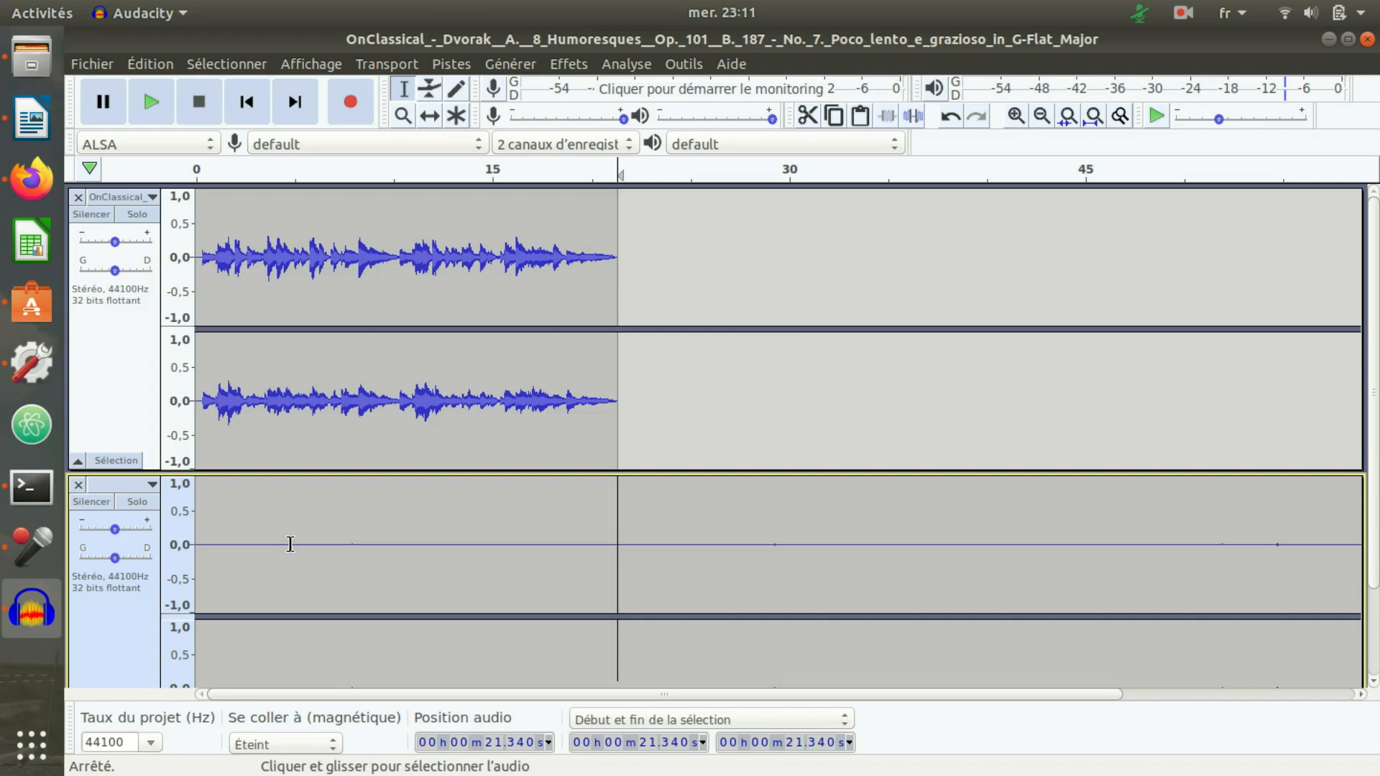
left_click(94, 216)
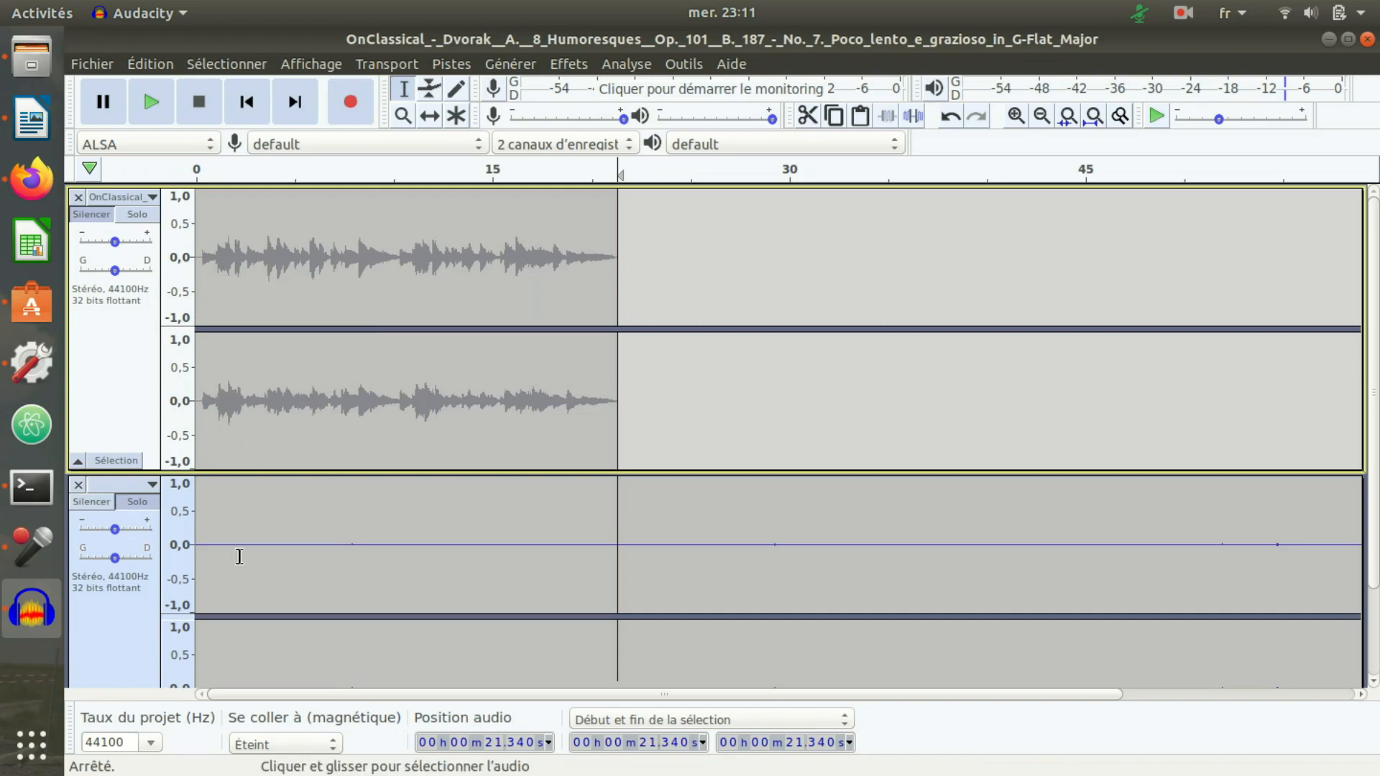
left_click(147, 105)
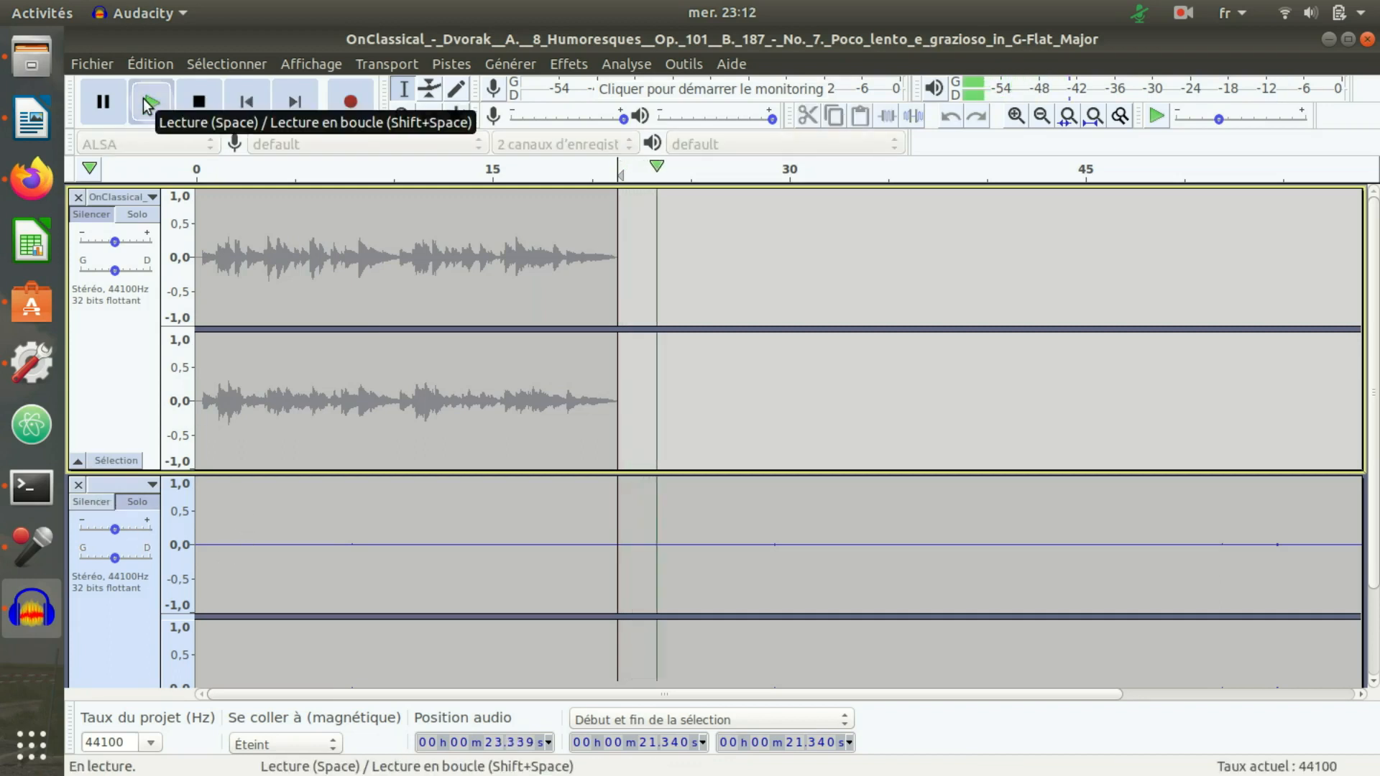
left_click(97, 503)
left_click(92, 423)
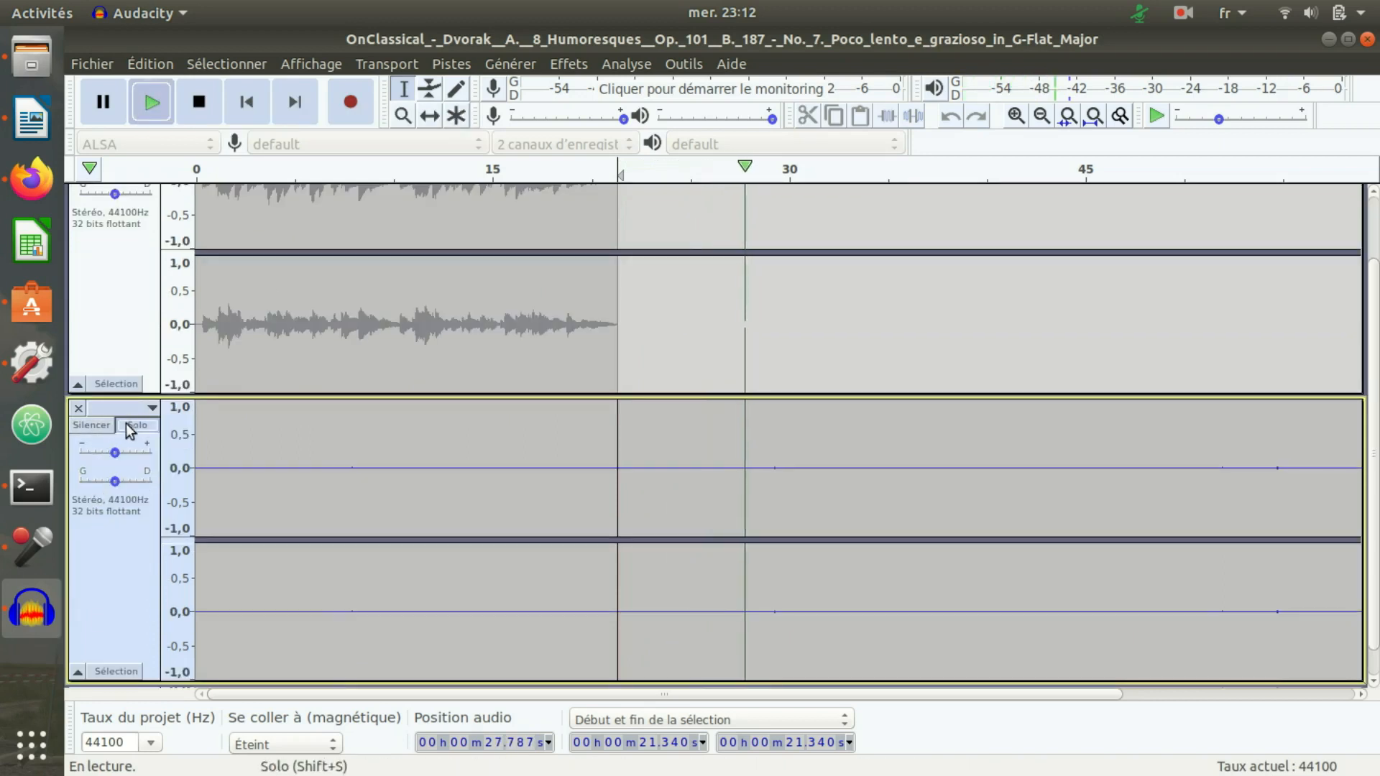
left_click(199, 109)
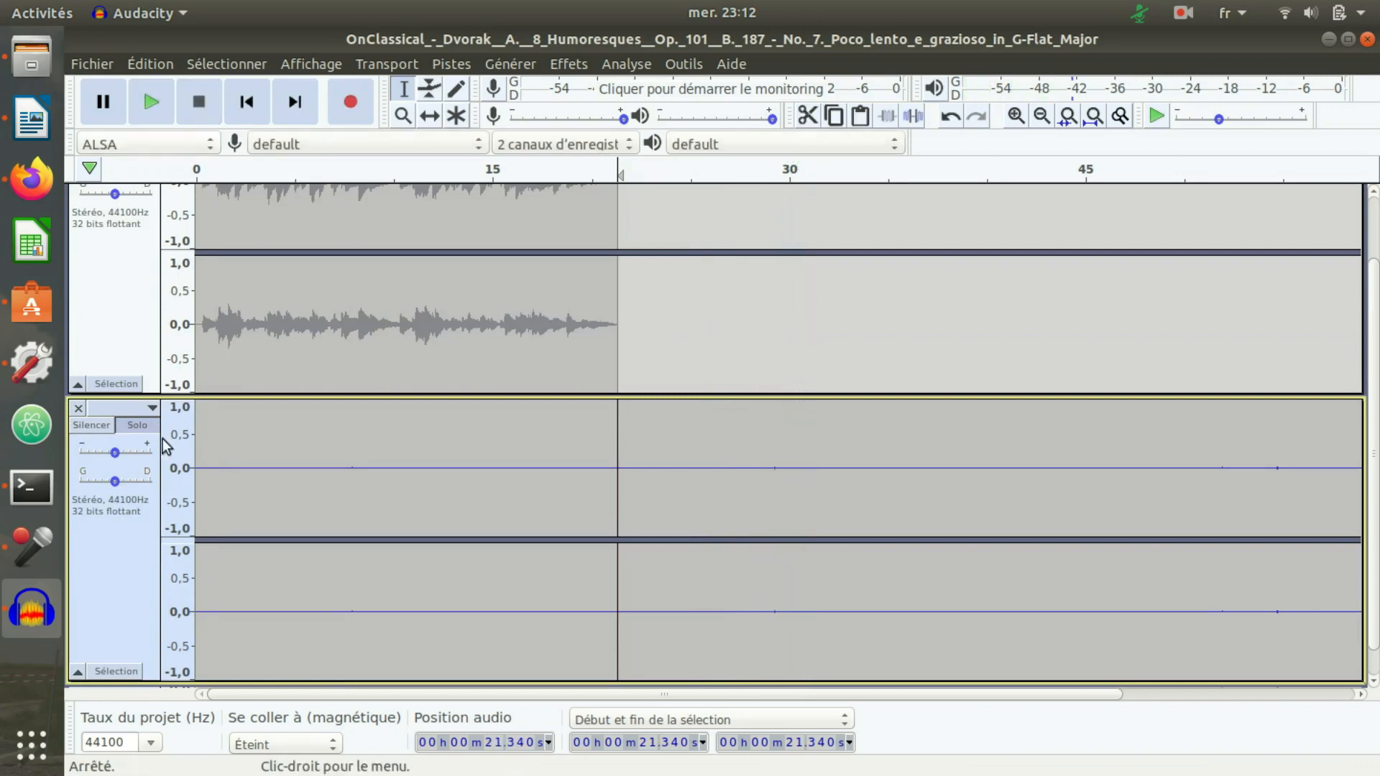
Amplify the whole voice track by 40,2 dB.
left_click_drag(196, 460, 1106, 557)
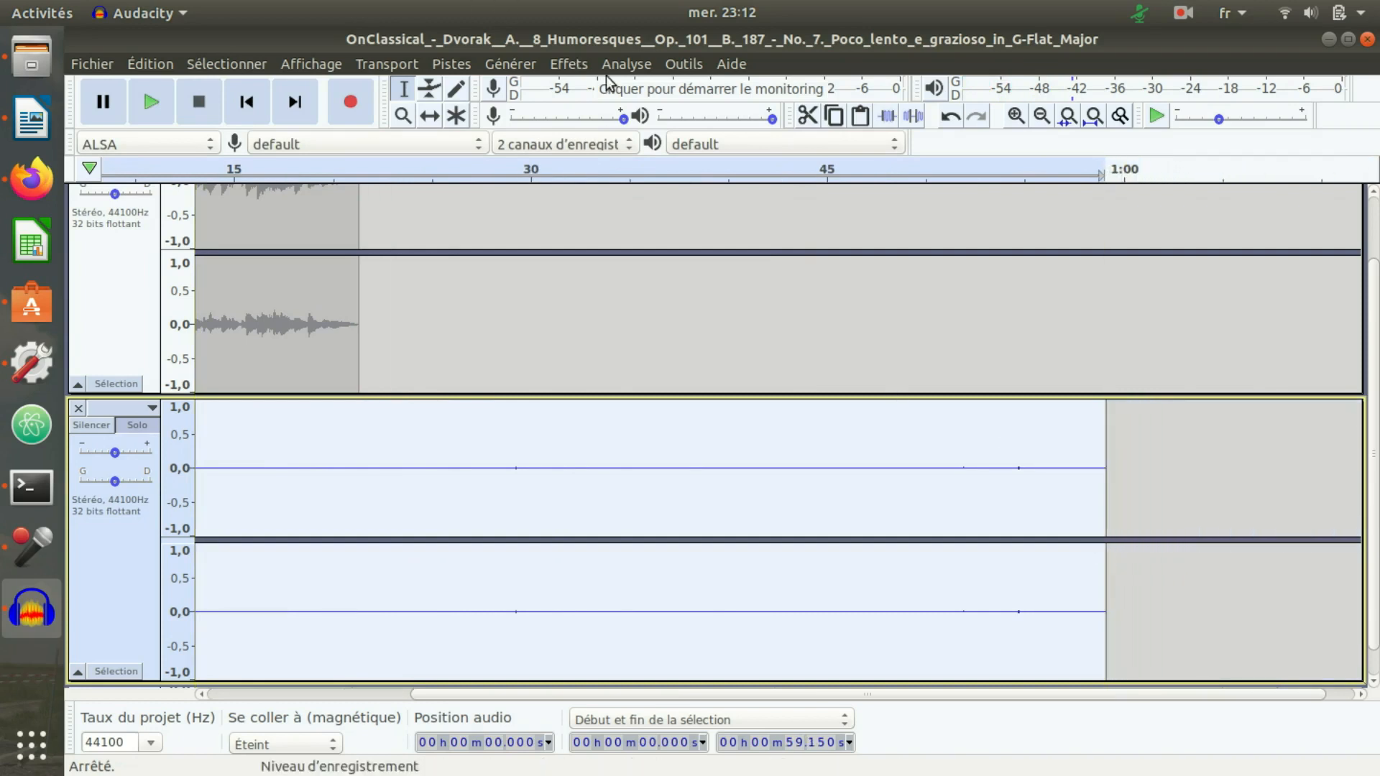
left_click(567, 63)
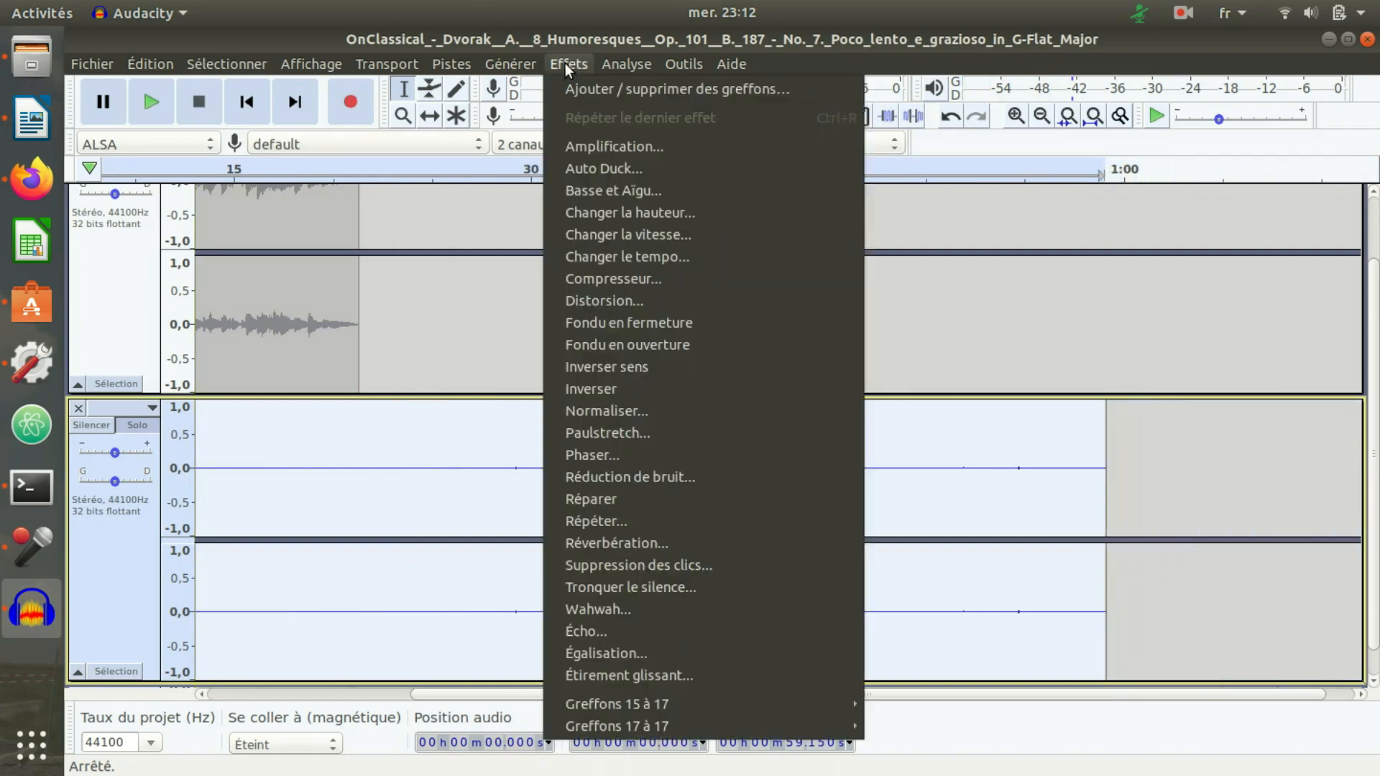
left_click(585, 148)
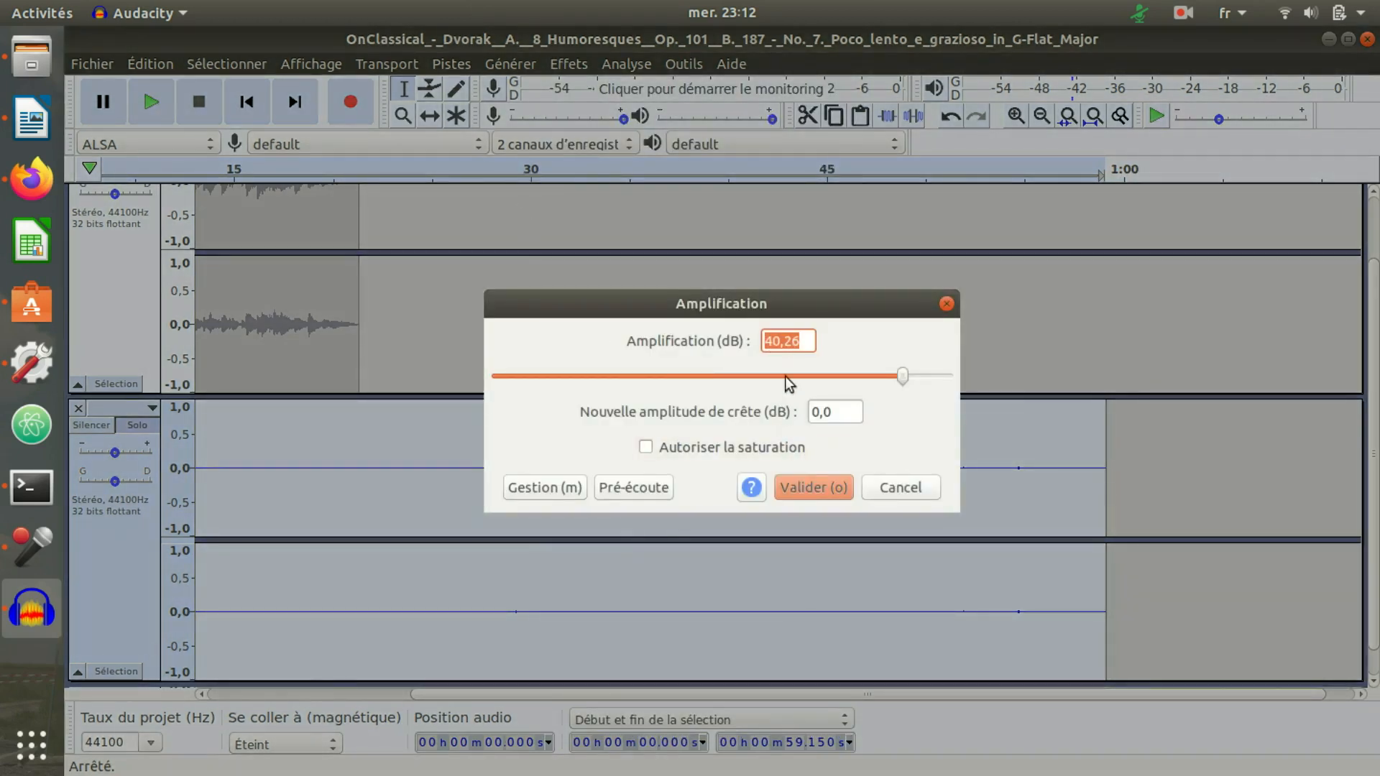
mouse_move(904, 378)
left_mouse_down()
mouse_move(843, 381)
mouse_move(905, 368)
left_mouse_up()
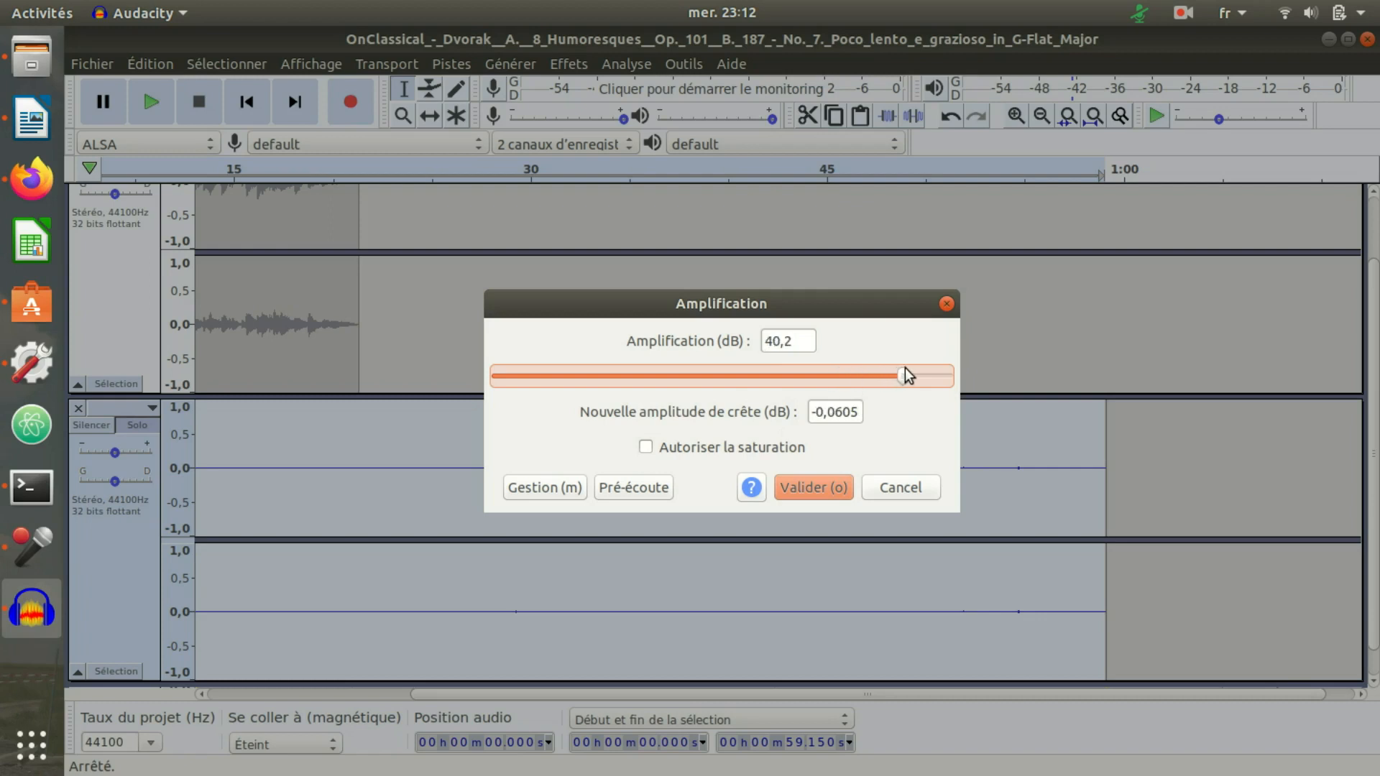
left_click(823, 488)
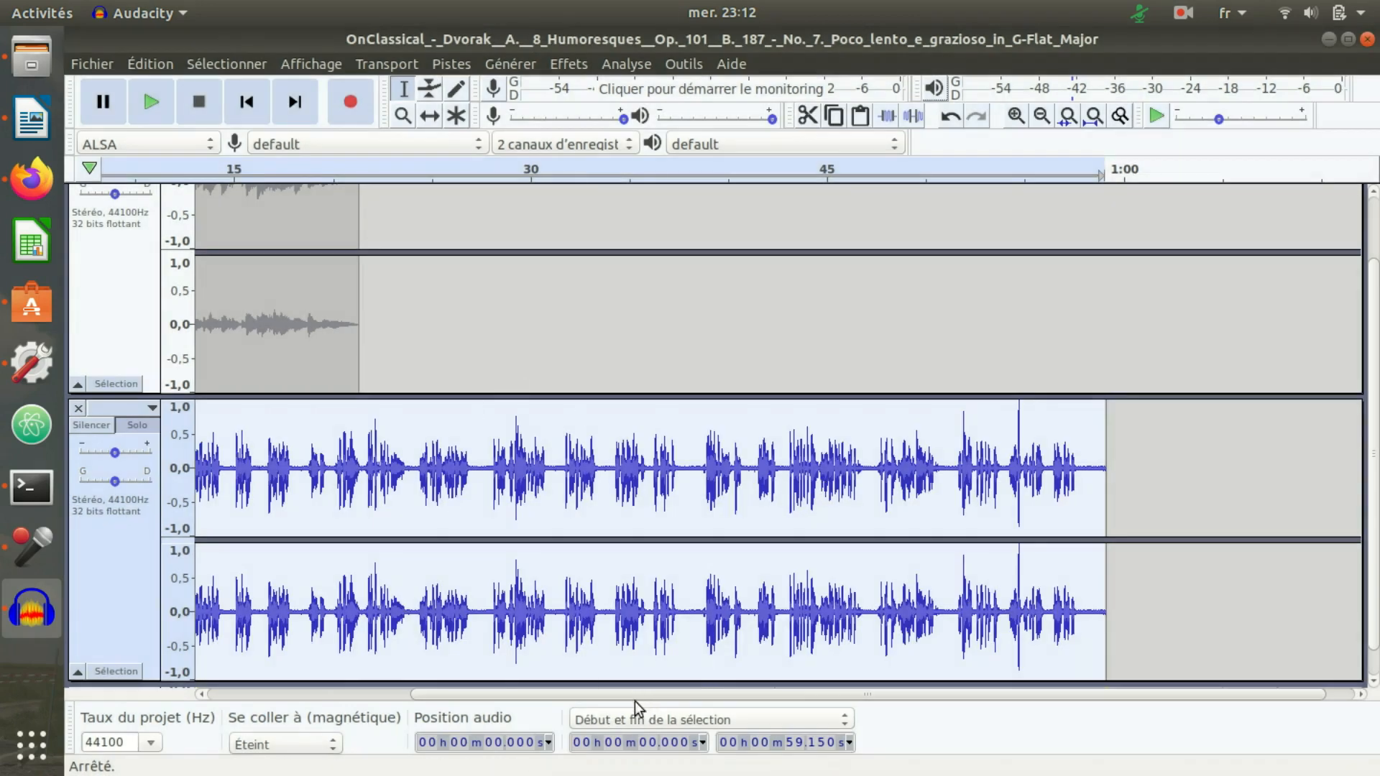
Time-shift the voice clip so that it starts where the music ends, at 21.340 s.
left_click_drag(641, 698, 549, 696)
scroll(451, 670, "left", 3)
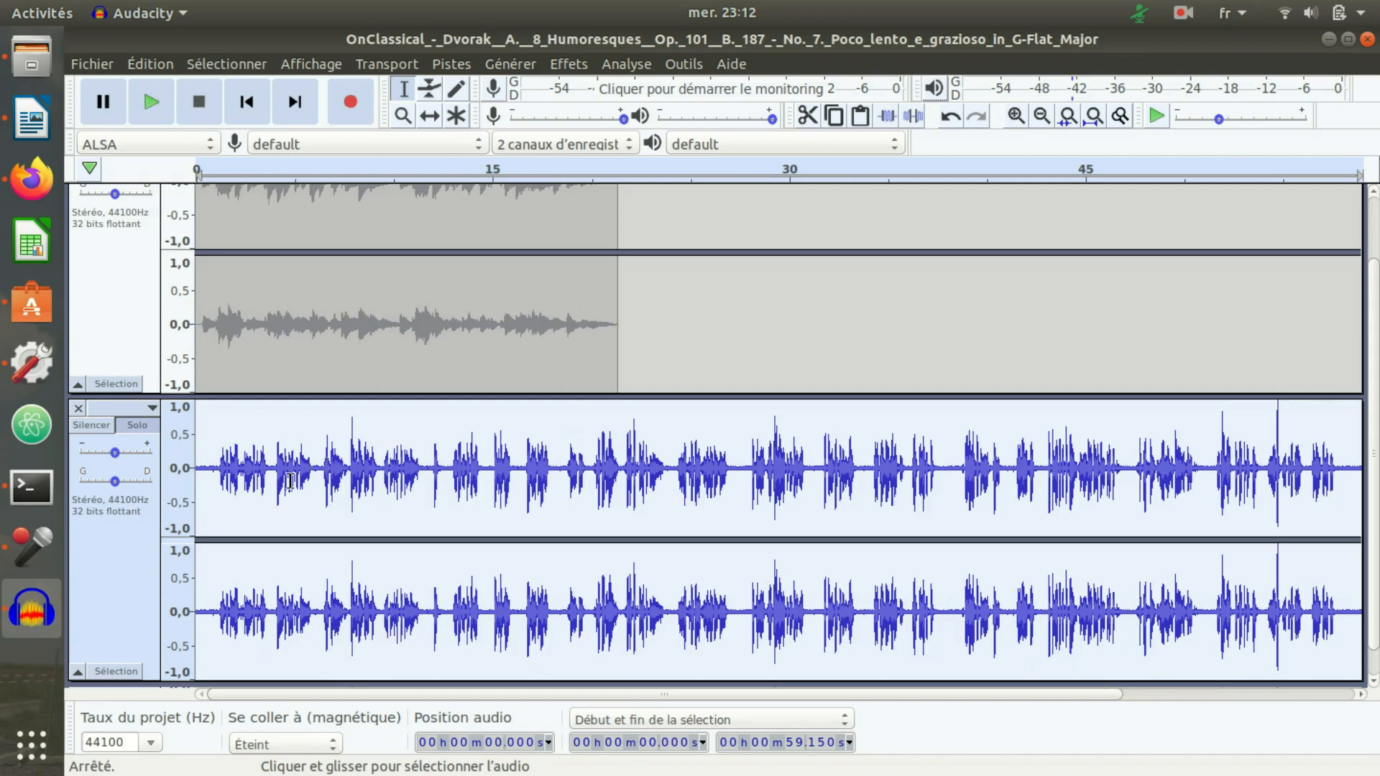
left_click(430, 116)
left_click_drag(267, 460, 689, 461)
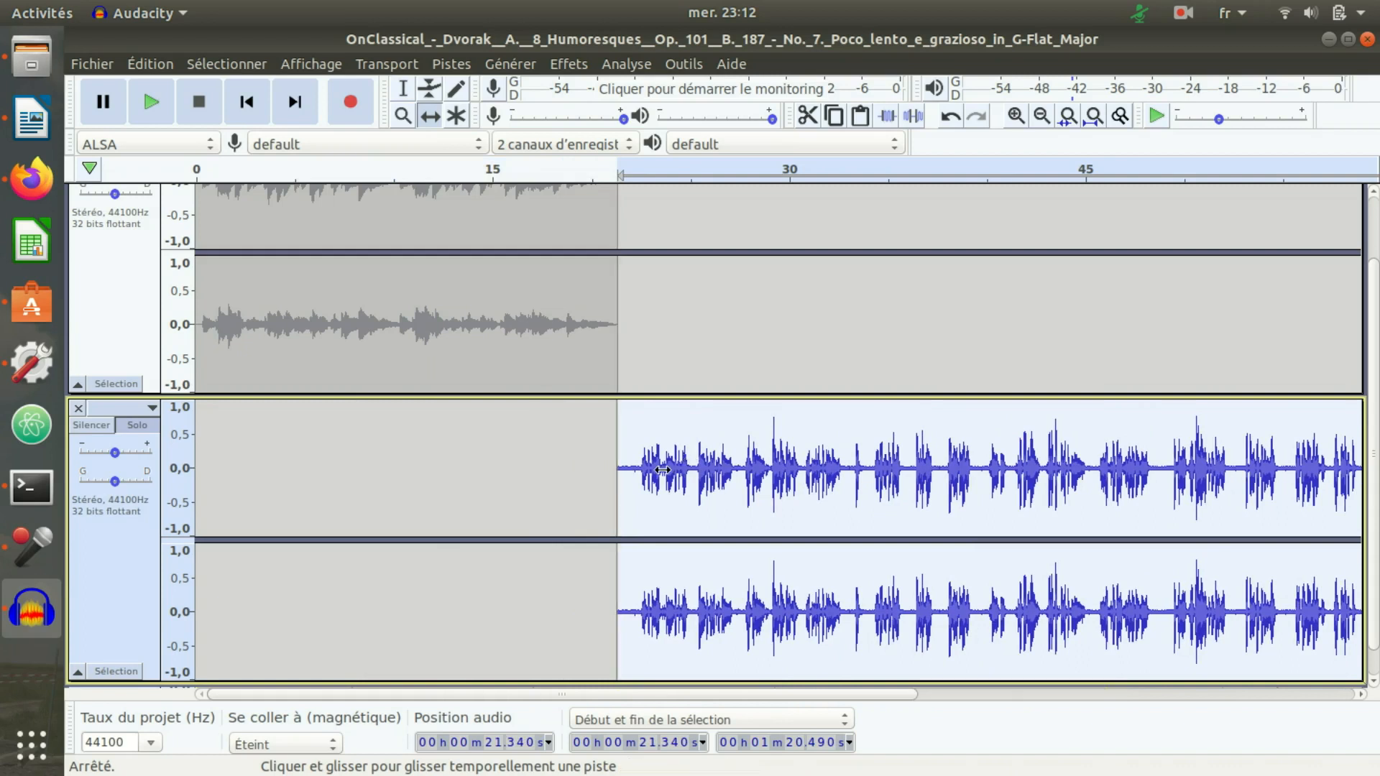
Unmute the music track and turn off solo on the voice track.
scroll(472, 586, "up", 2)
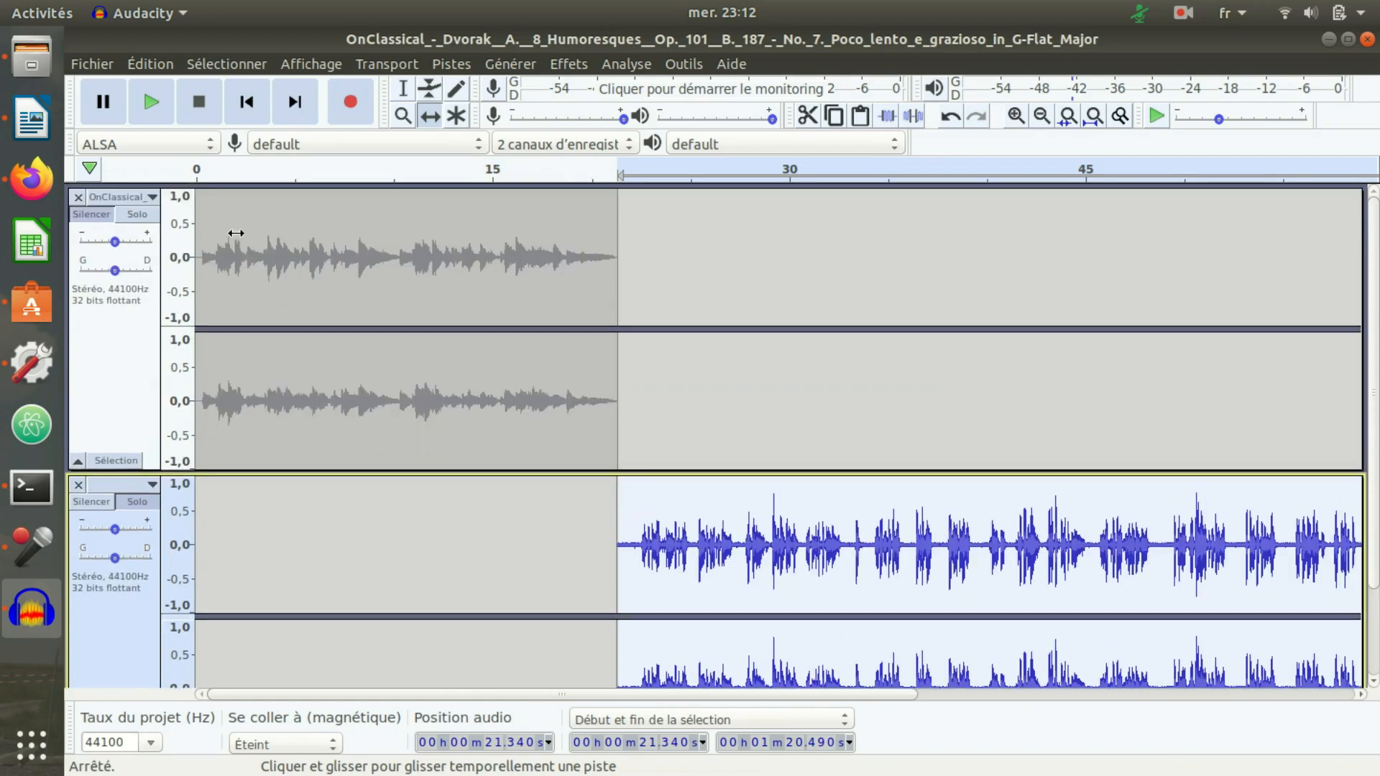
left_click(88, 217)
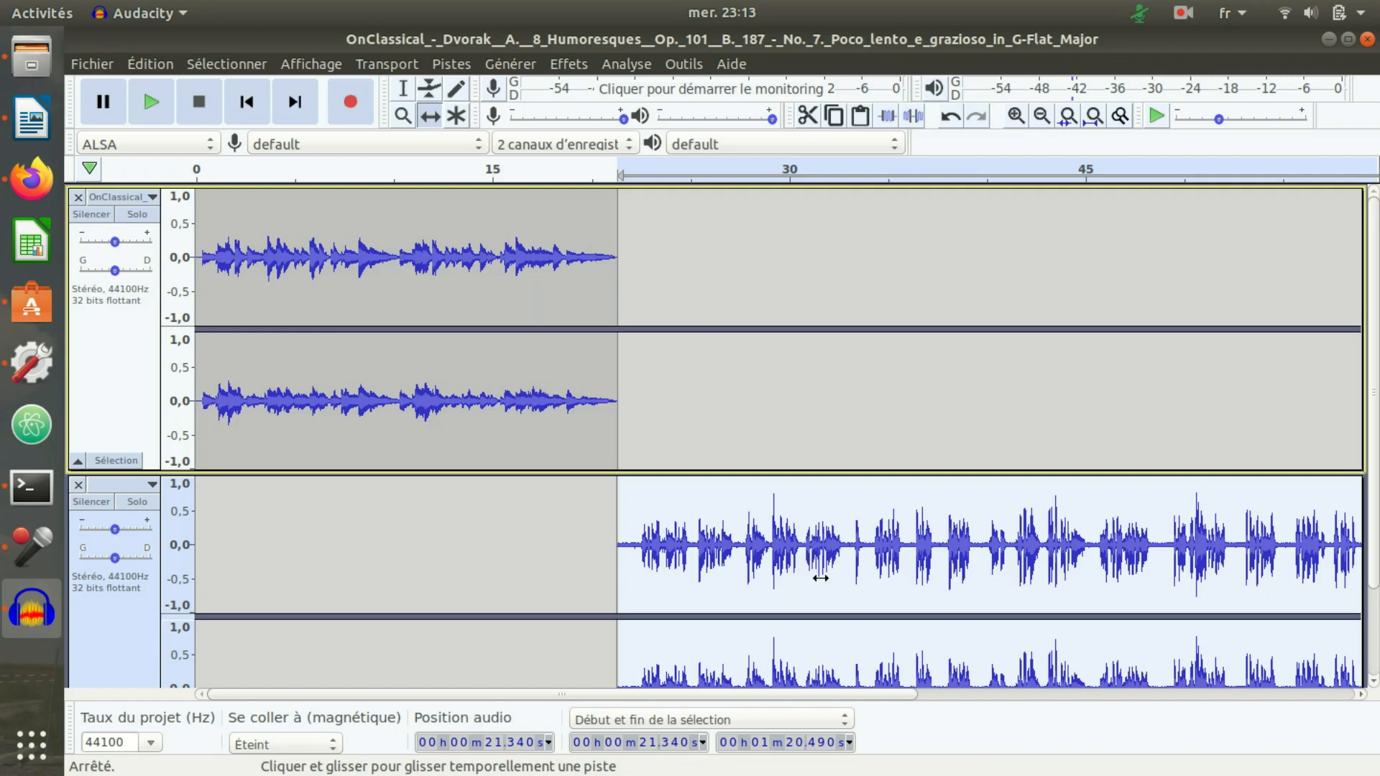
key("Down")
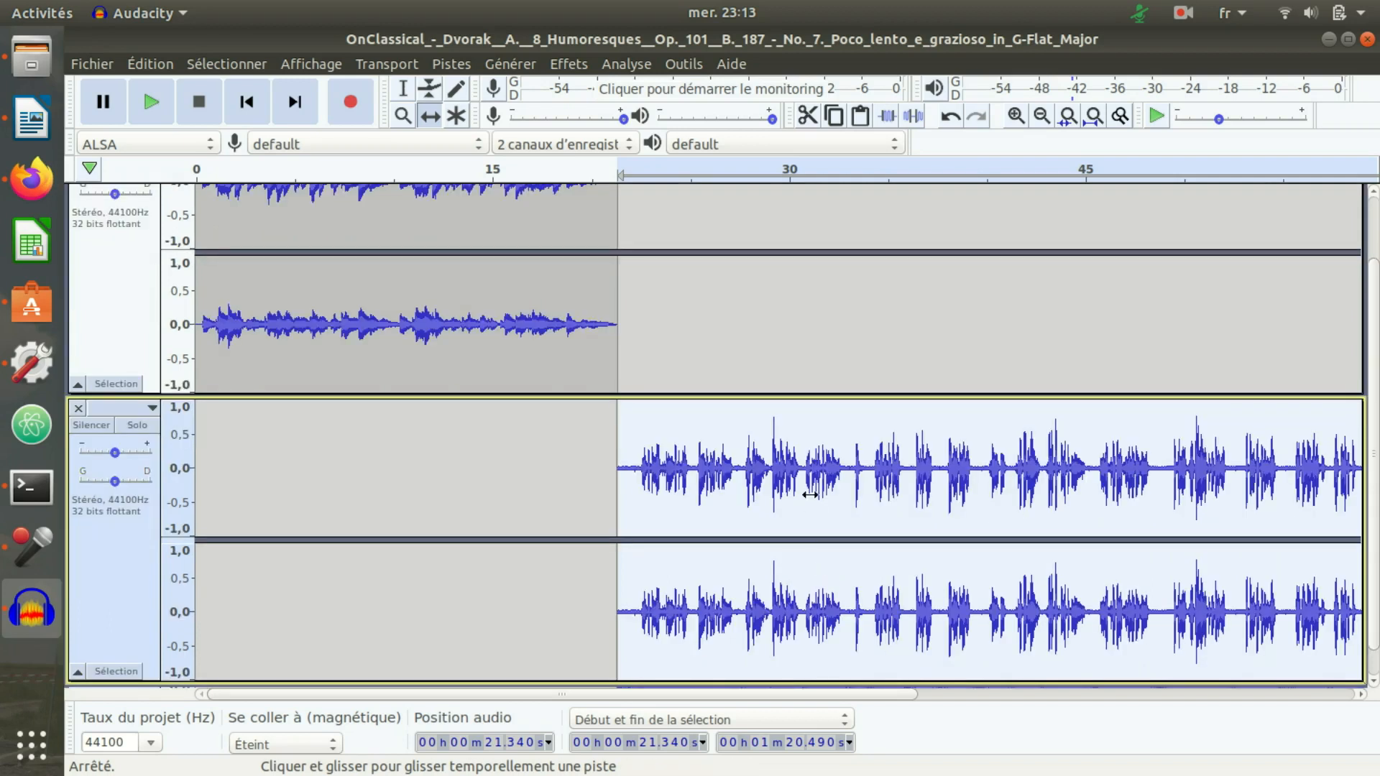
Play the voice clip from its start and pause at about 57 s.
left_click(151, 102)
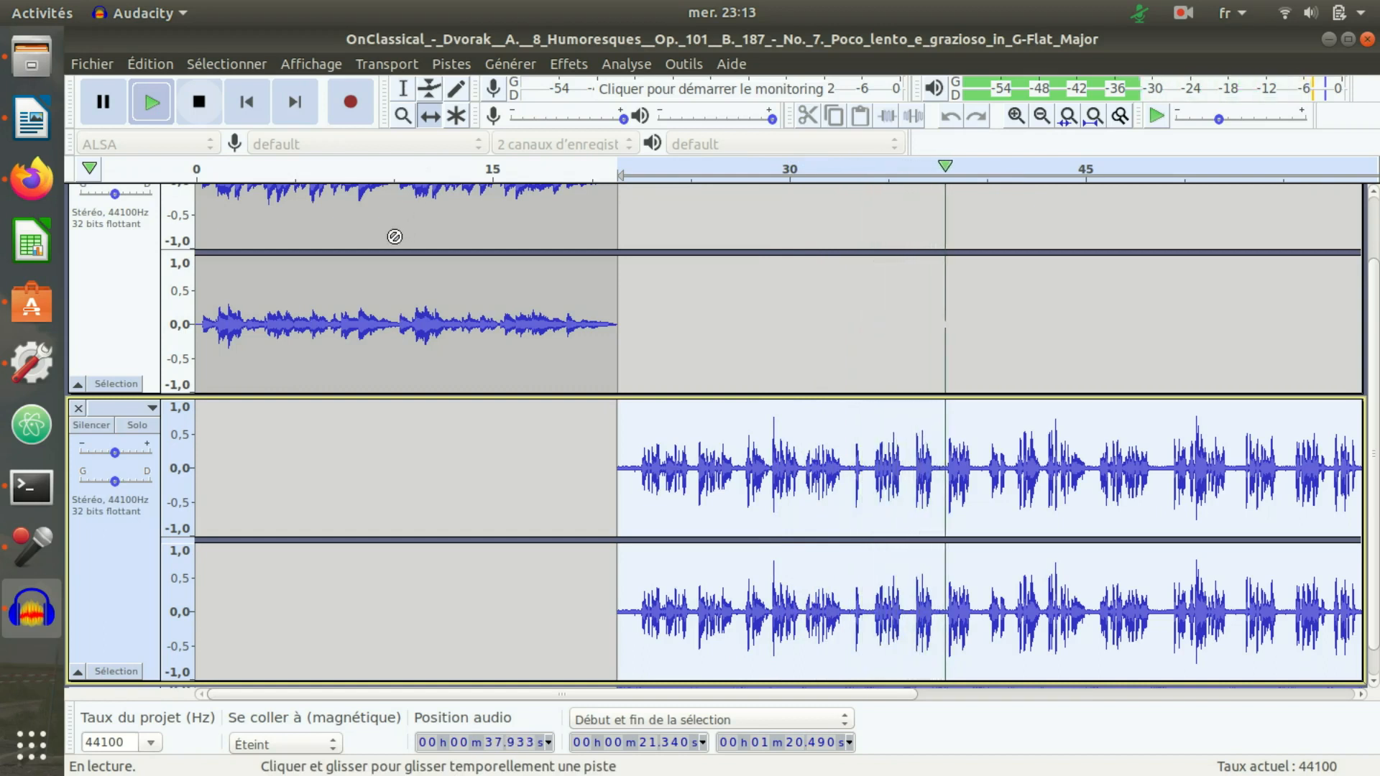
left_click(109, 101)
left_click(109, 101)
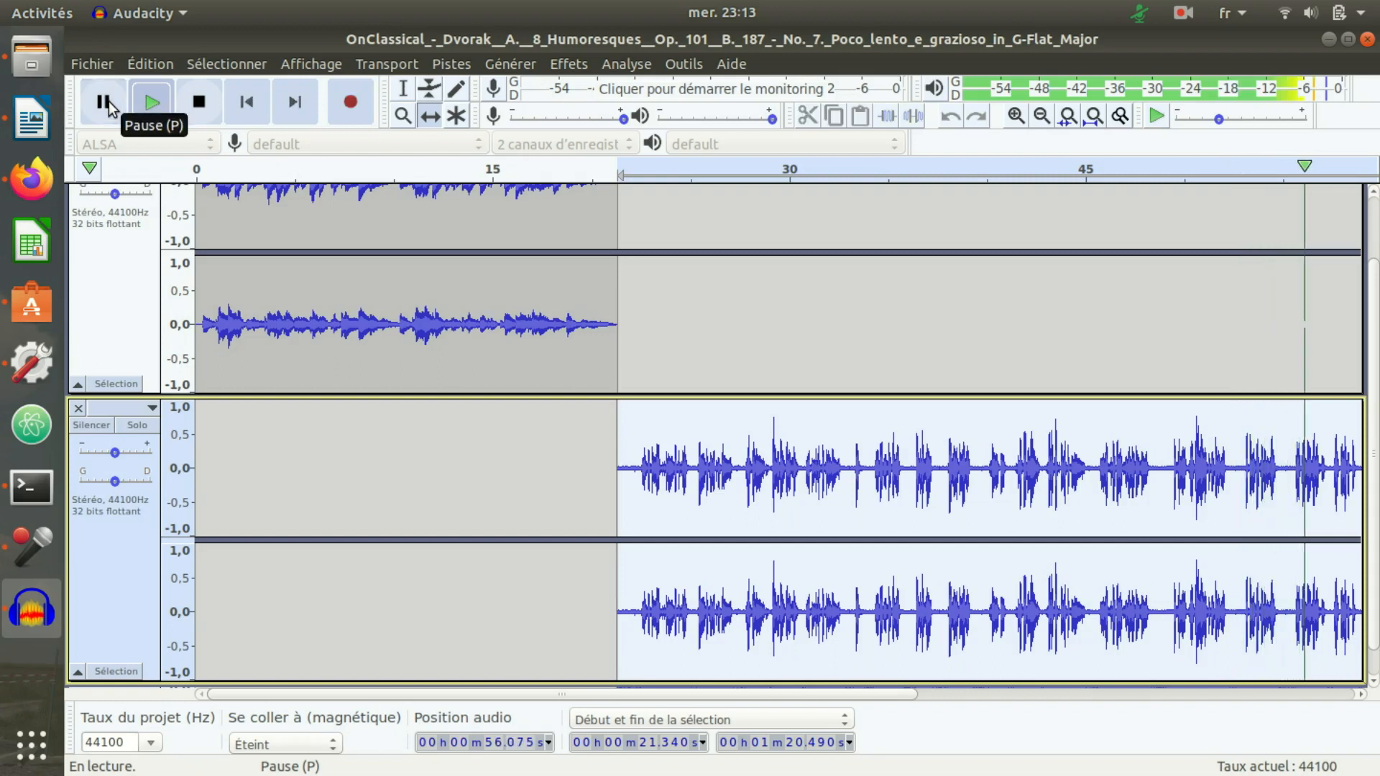
left_click(110, 101)
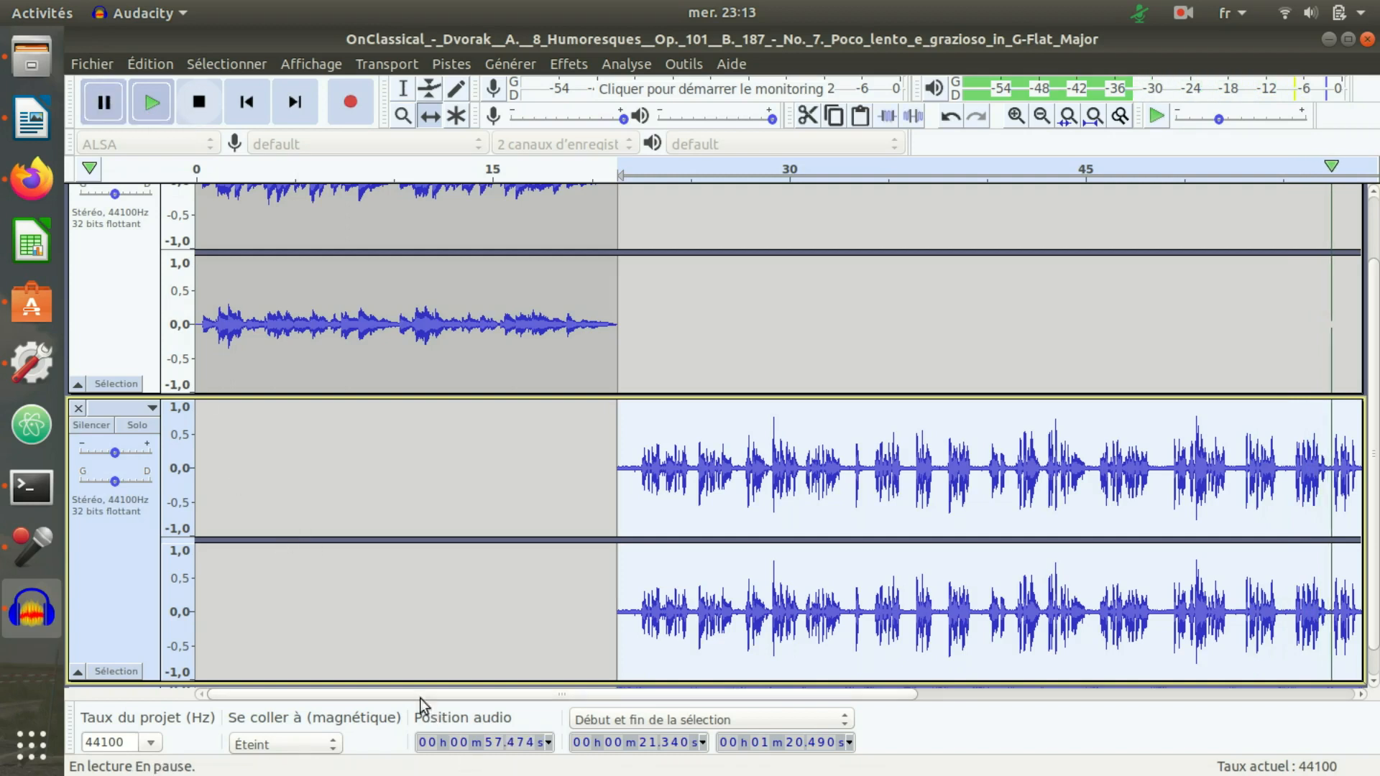
Place an unnamed marker at the paused playback position and stop playback.
left_click_drag(413, 692, 621, 689)
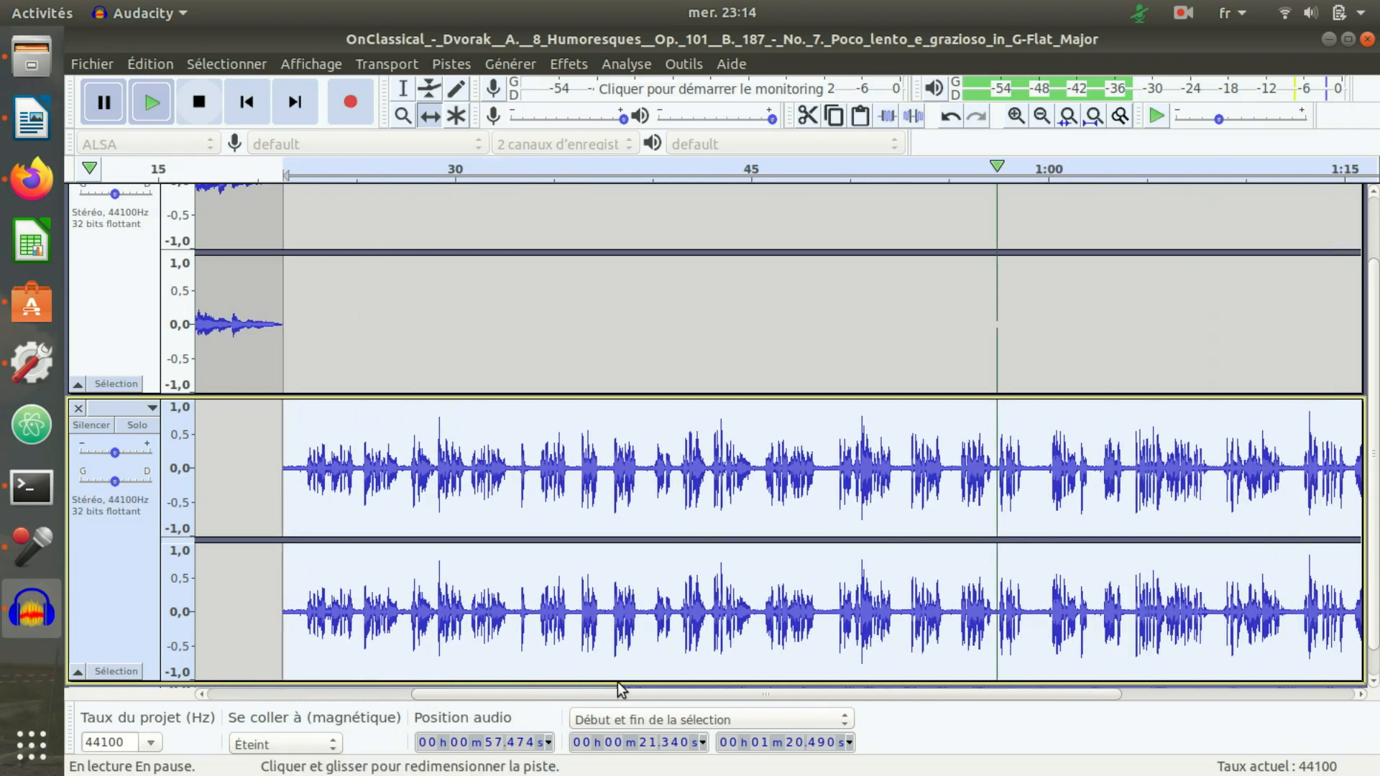
left_click(94, 61)
mouse_move(144, 61)
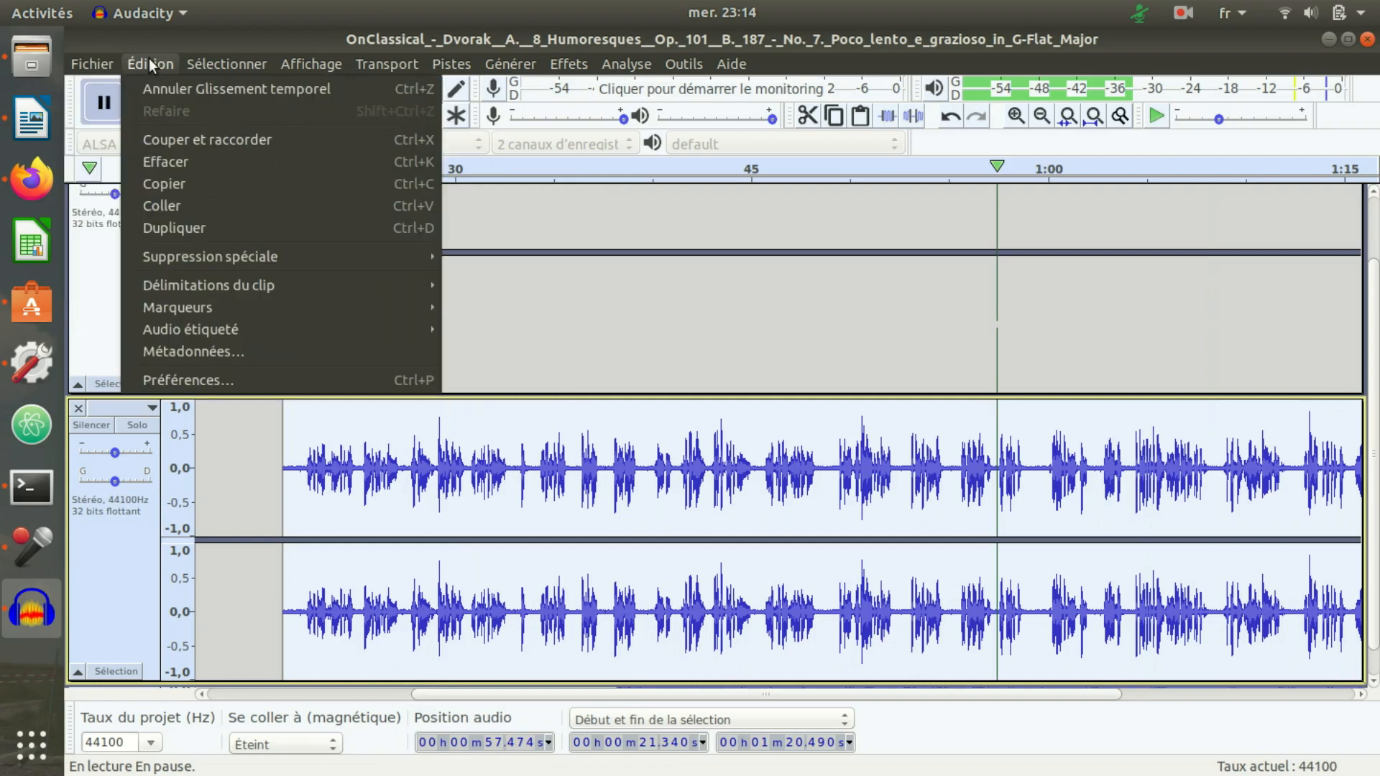
mouse_move(295, 312)
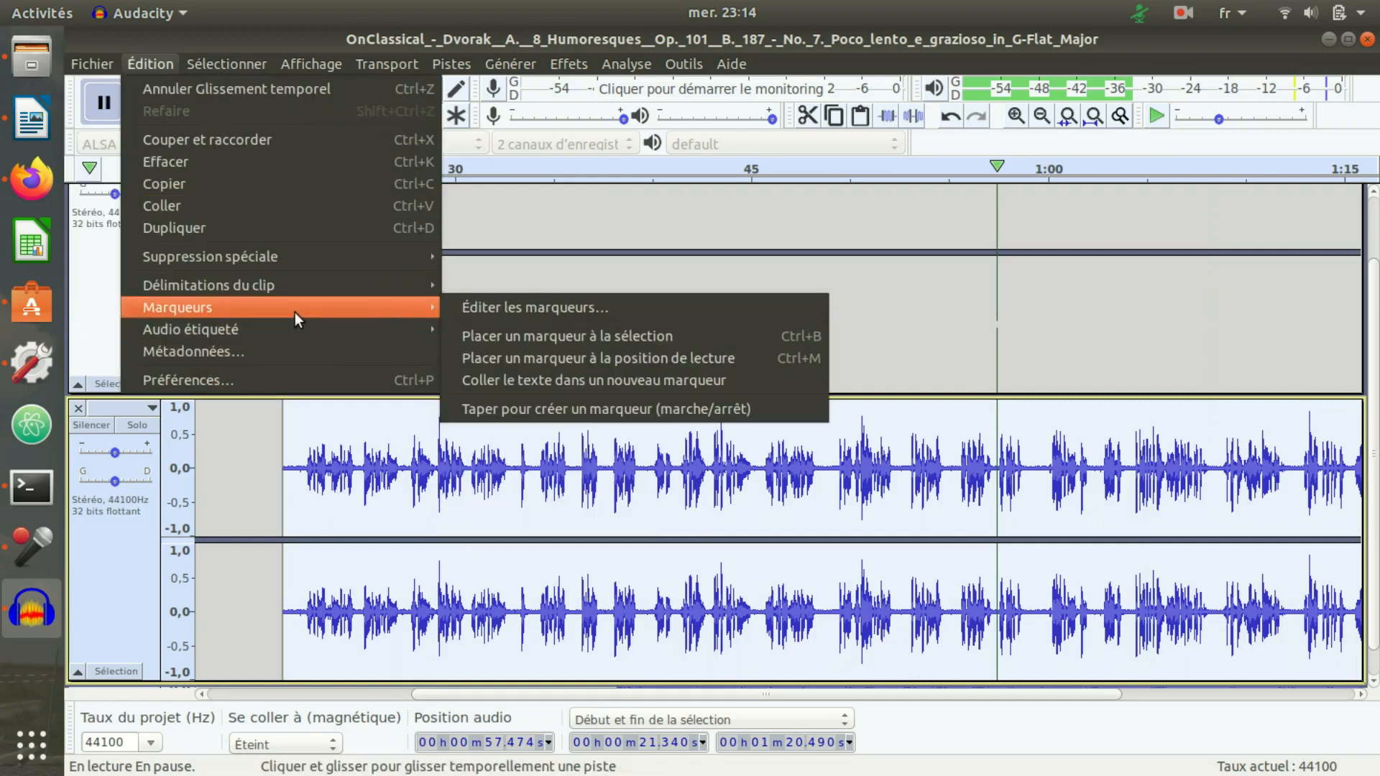
left_click(546, 360)
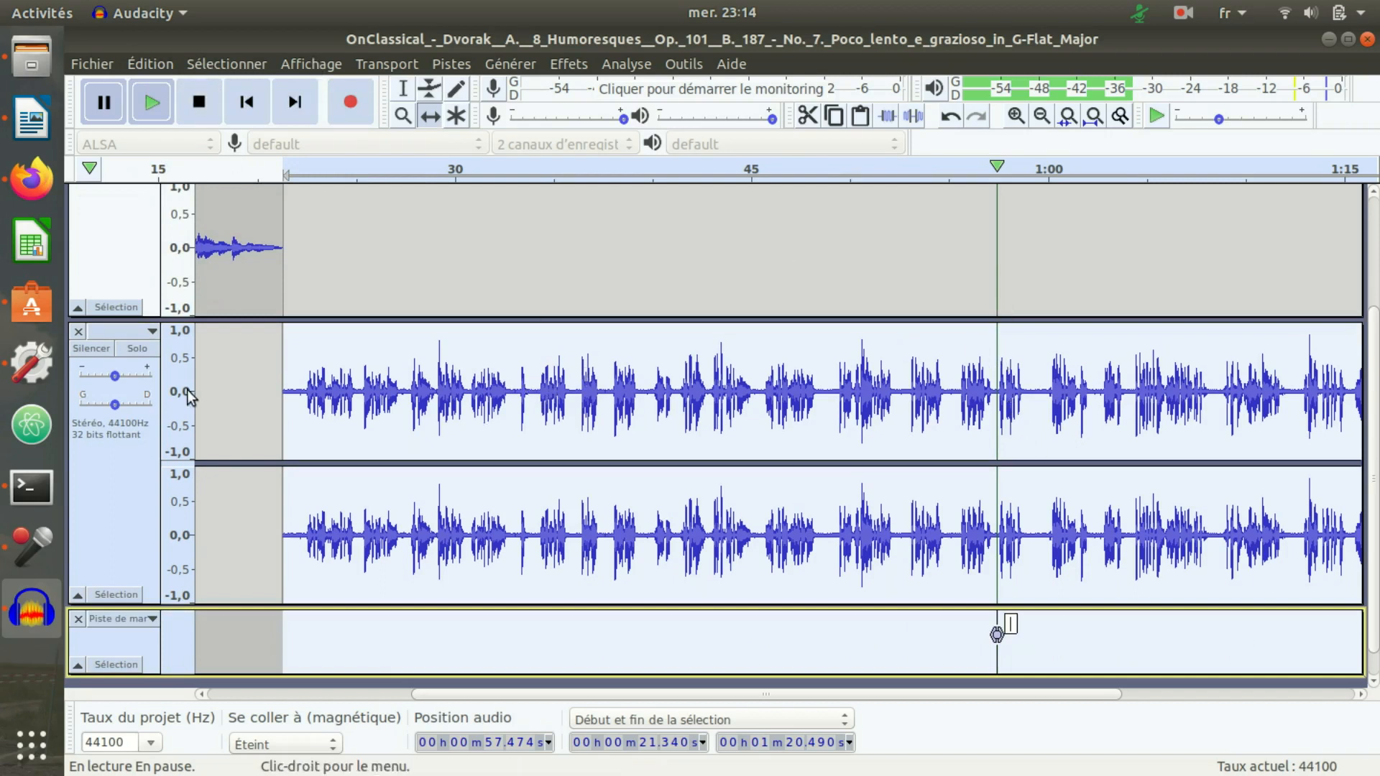
left_click(102, 470)
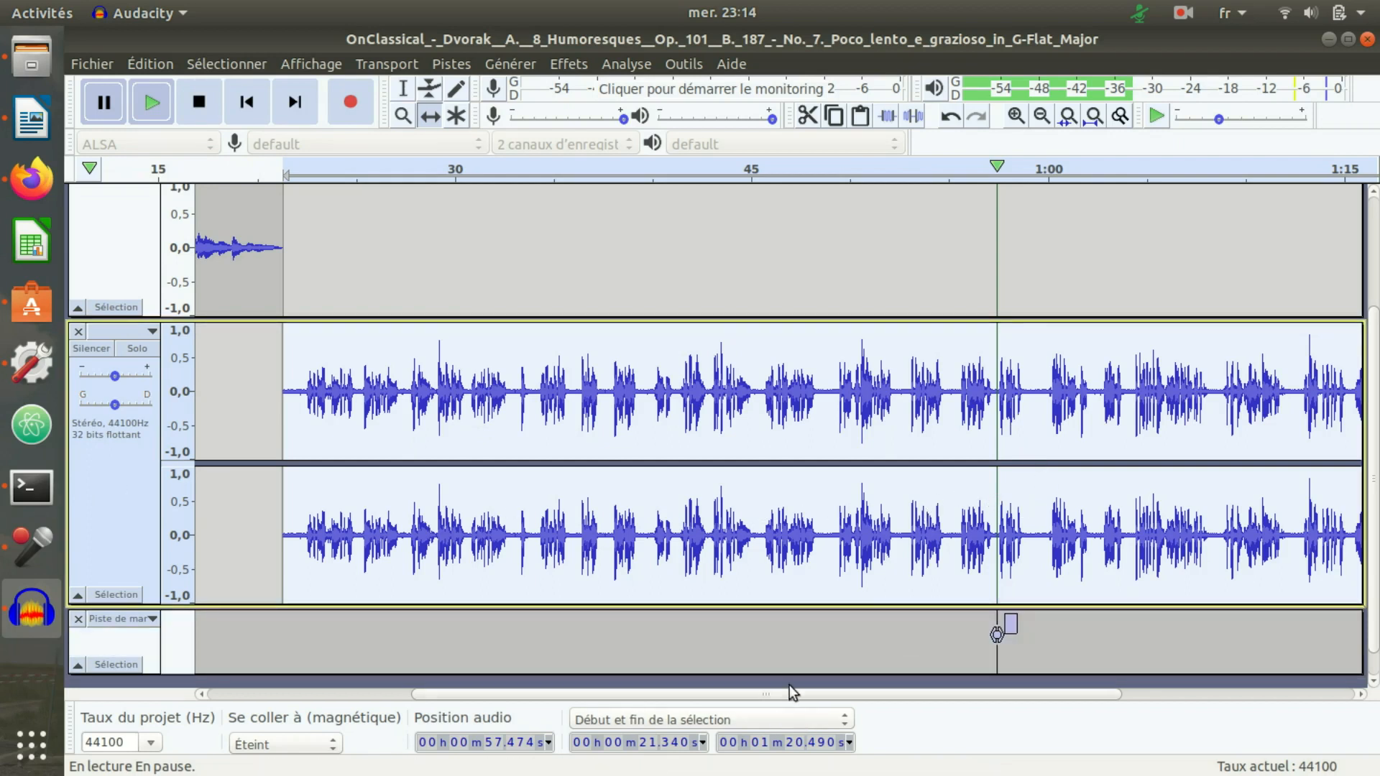
left_click(202, 100)
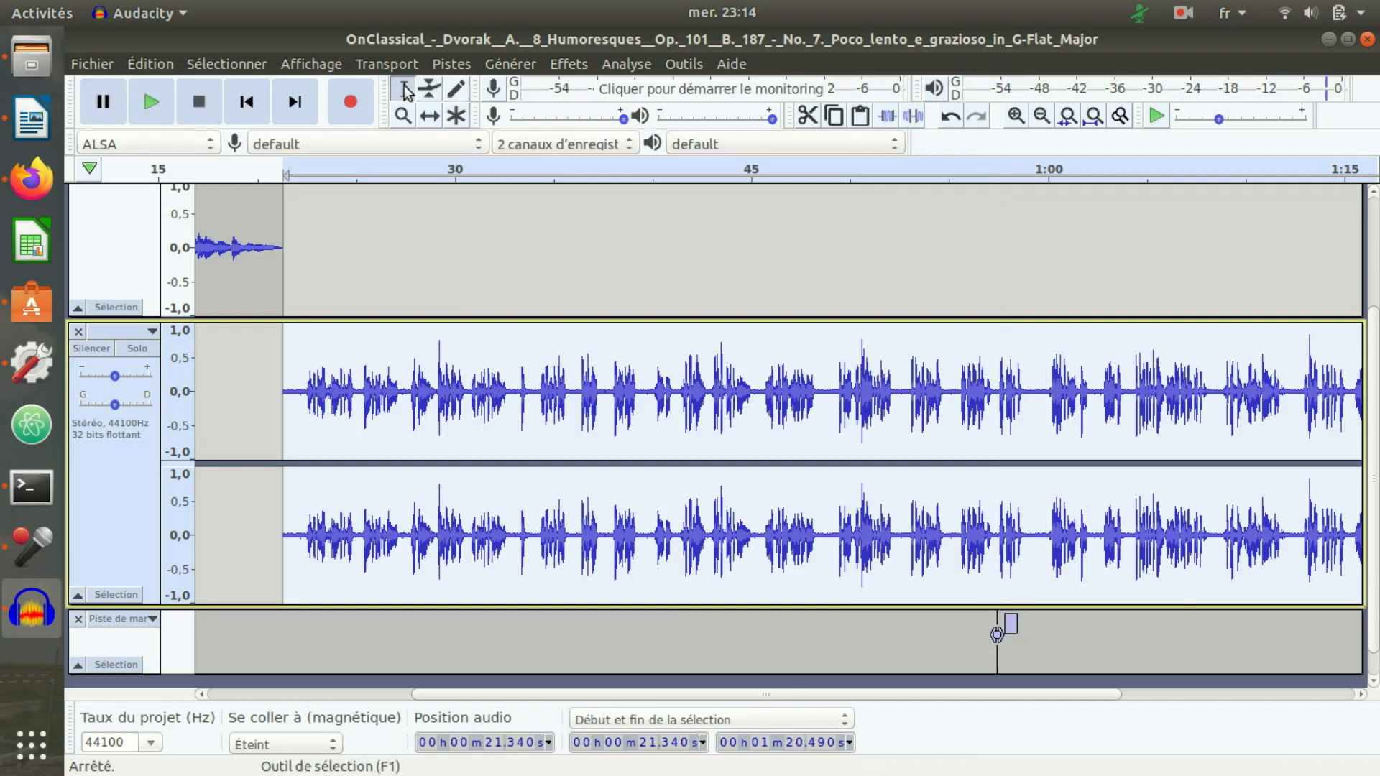
Select the voice recording from the marker at 57.474 s to its end and cut that part out.
left_click_drag(997, 582, 1090, 548)
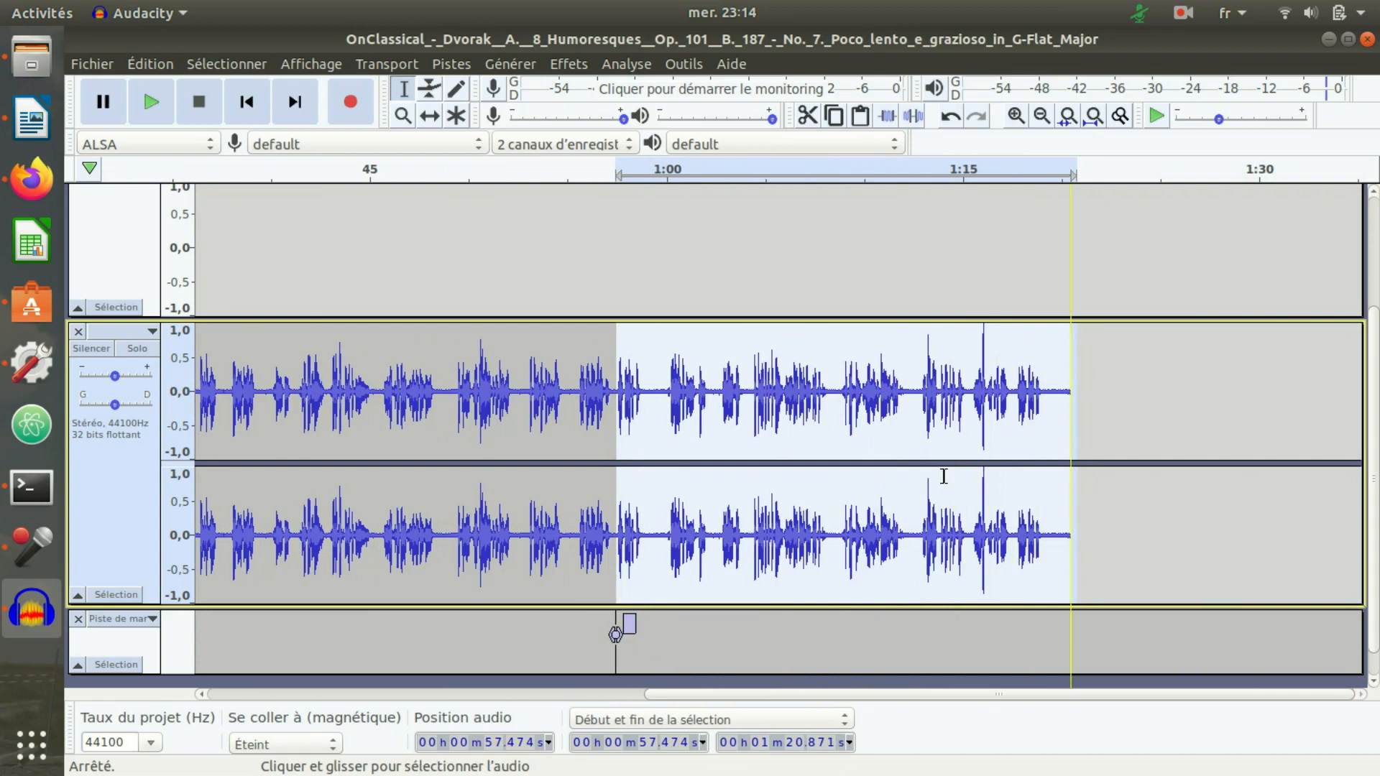
left_click(160, 65)
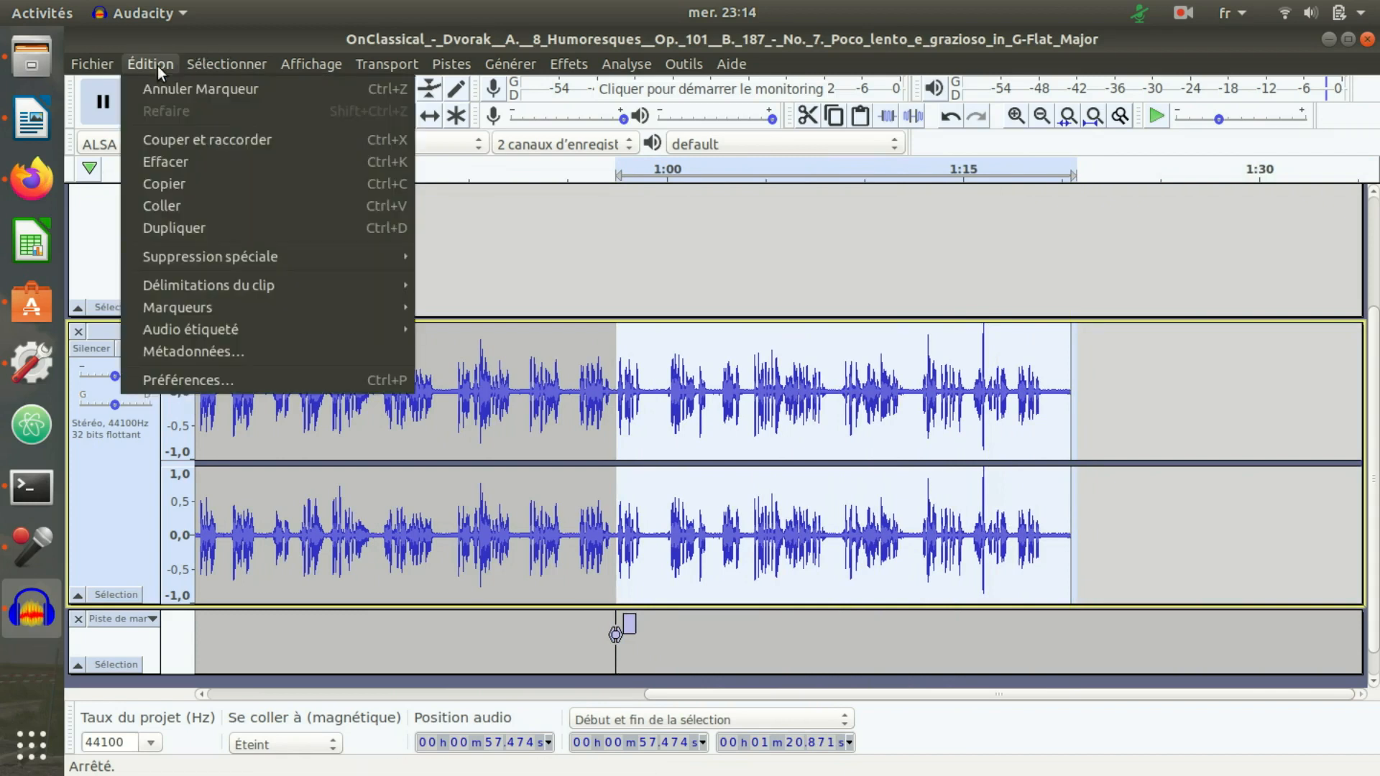
left_click(189, 139)
scroll(684, 279, "down", 1)
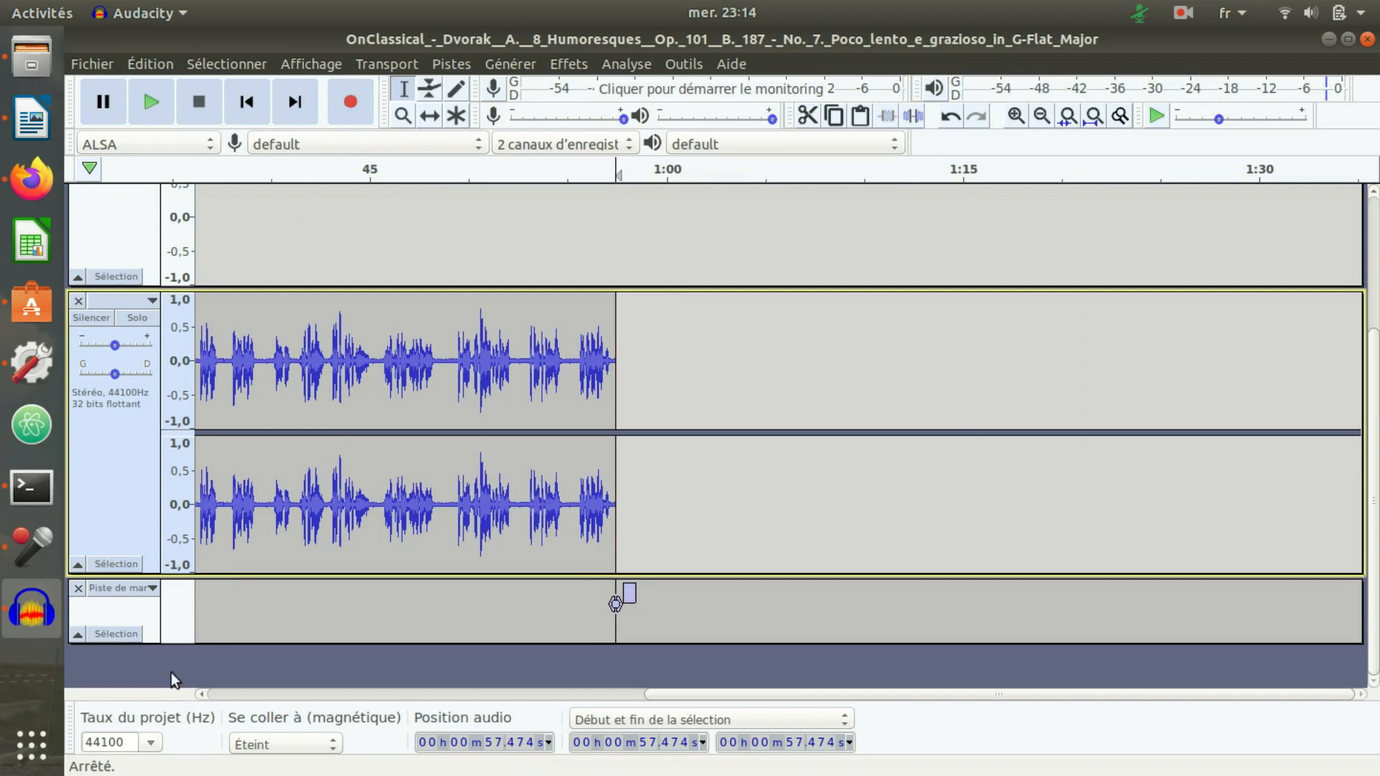
Try to paste the cut voice part back at the marker position in the same track, and undo that paste.
left_click(140, 65)
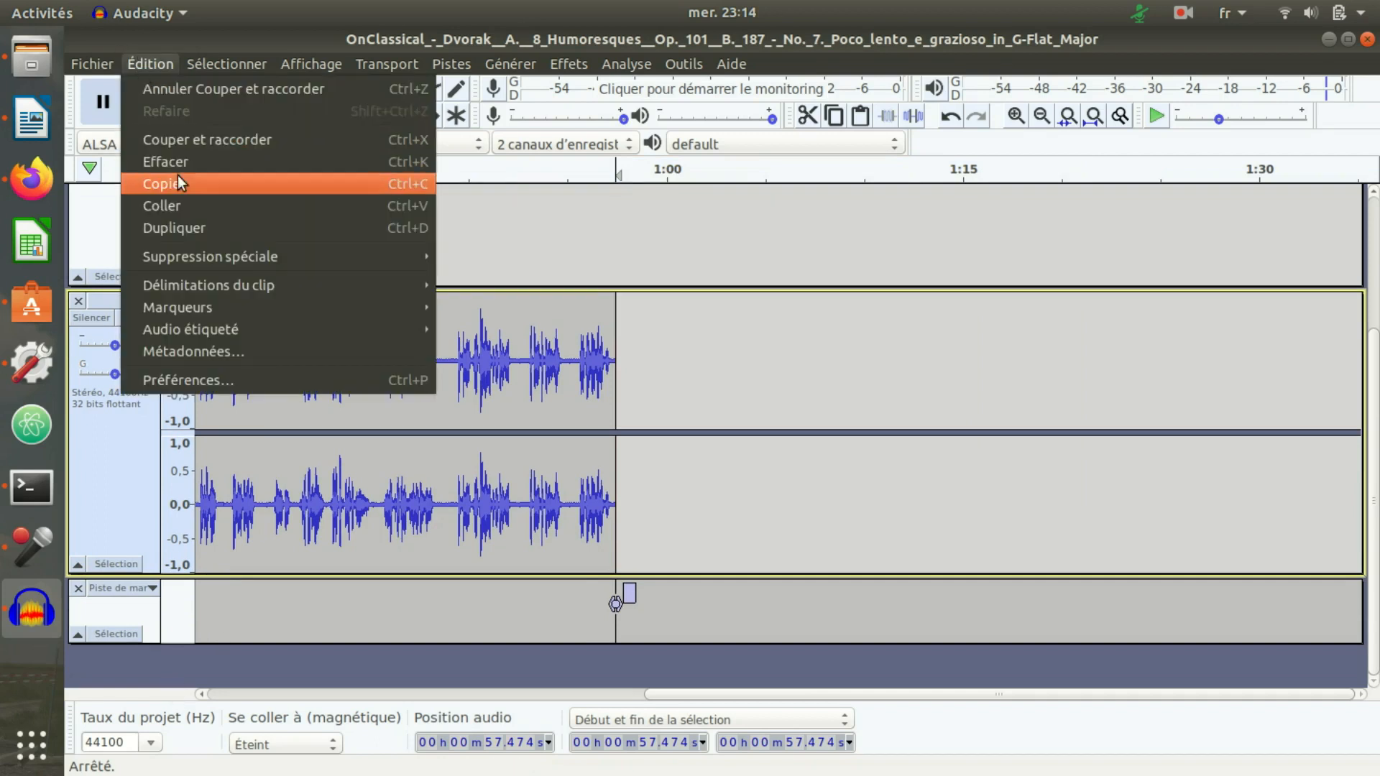
left_click(178, 204)
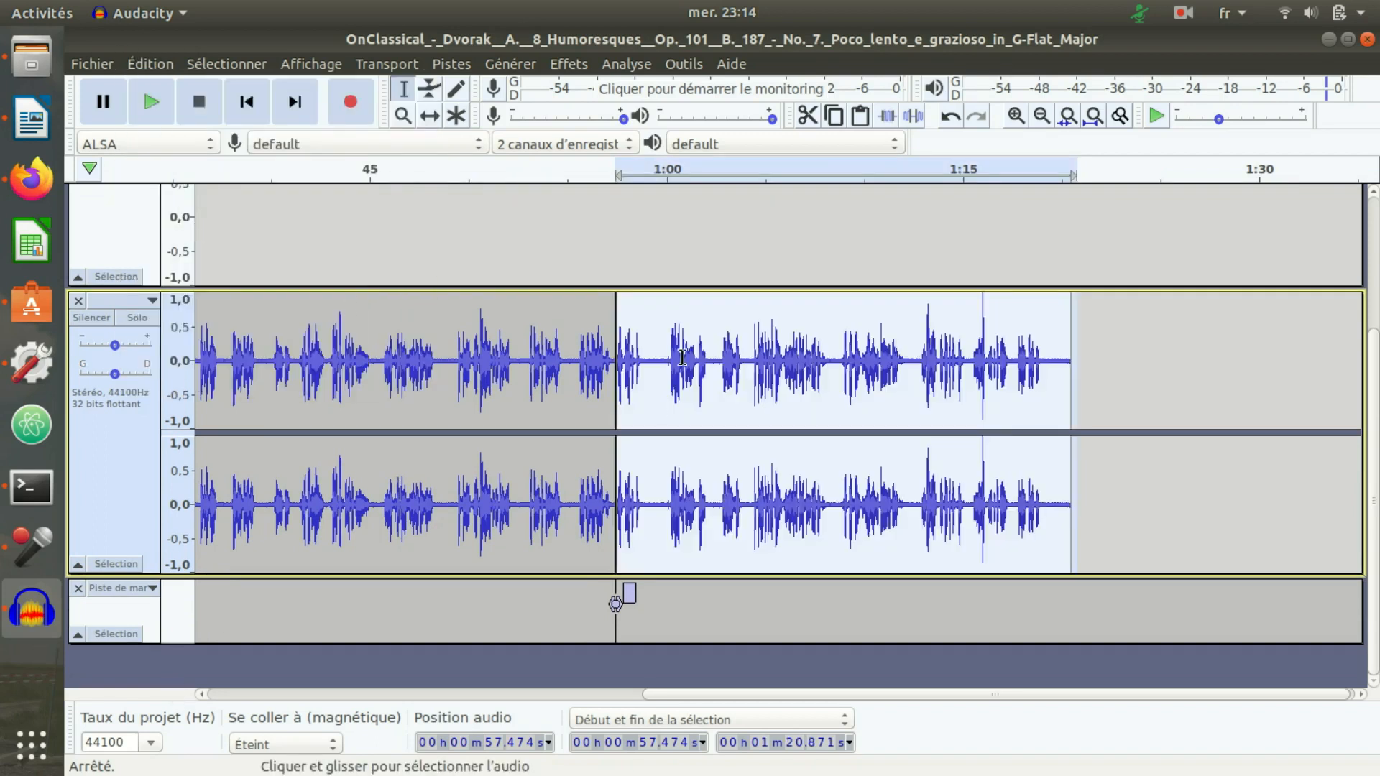
left_click(136, 63)
left_click(163, 79)
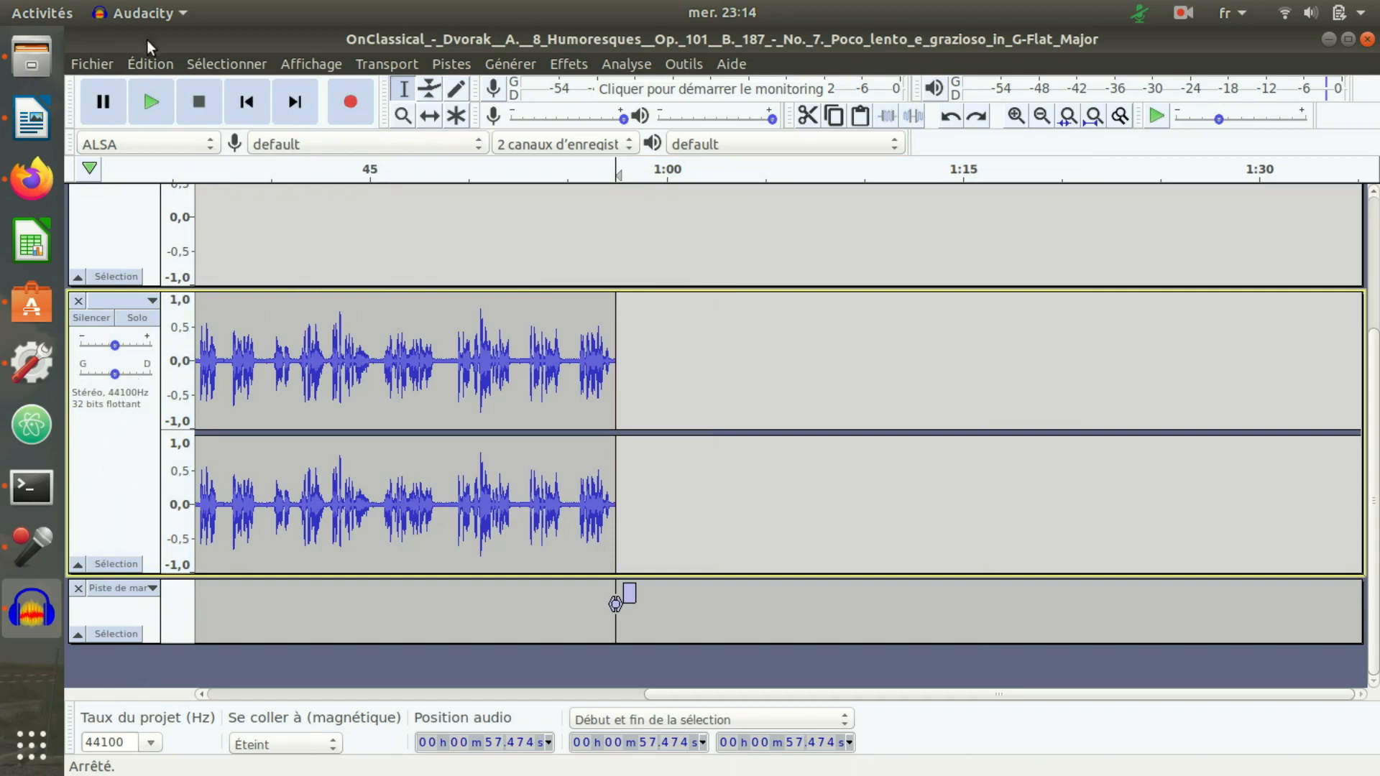
Paste the cut voice part into a new track and time-shift it past the marker to start at 1 min 02.447 s.
left_click(150, 63)
left_click(177, 207)
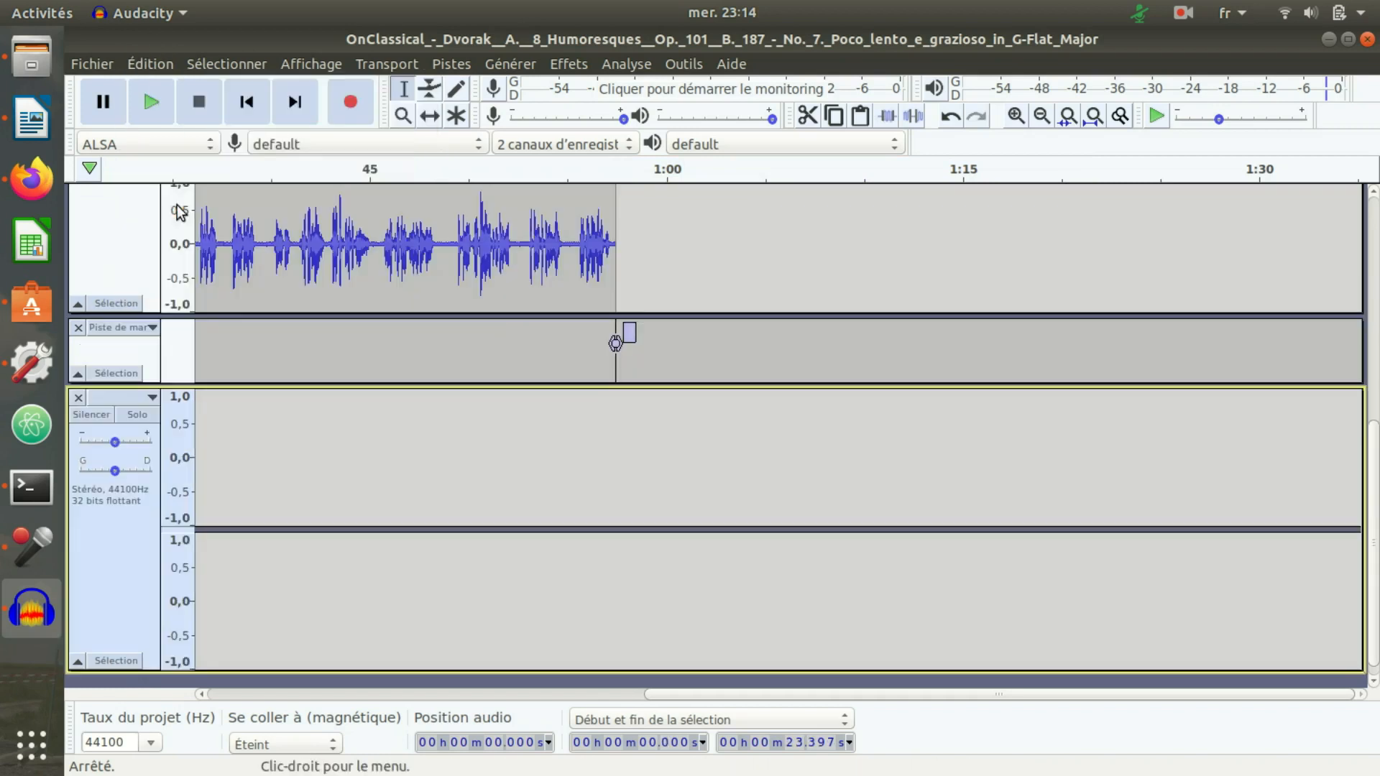
left_click_drag(688, 691, 159, 662)
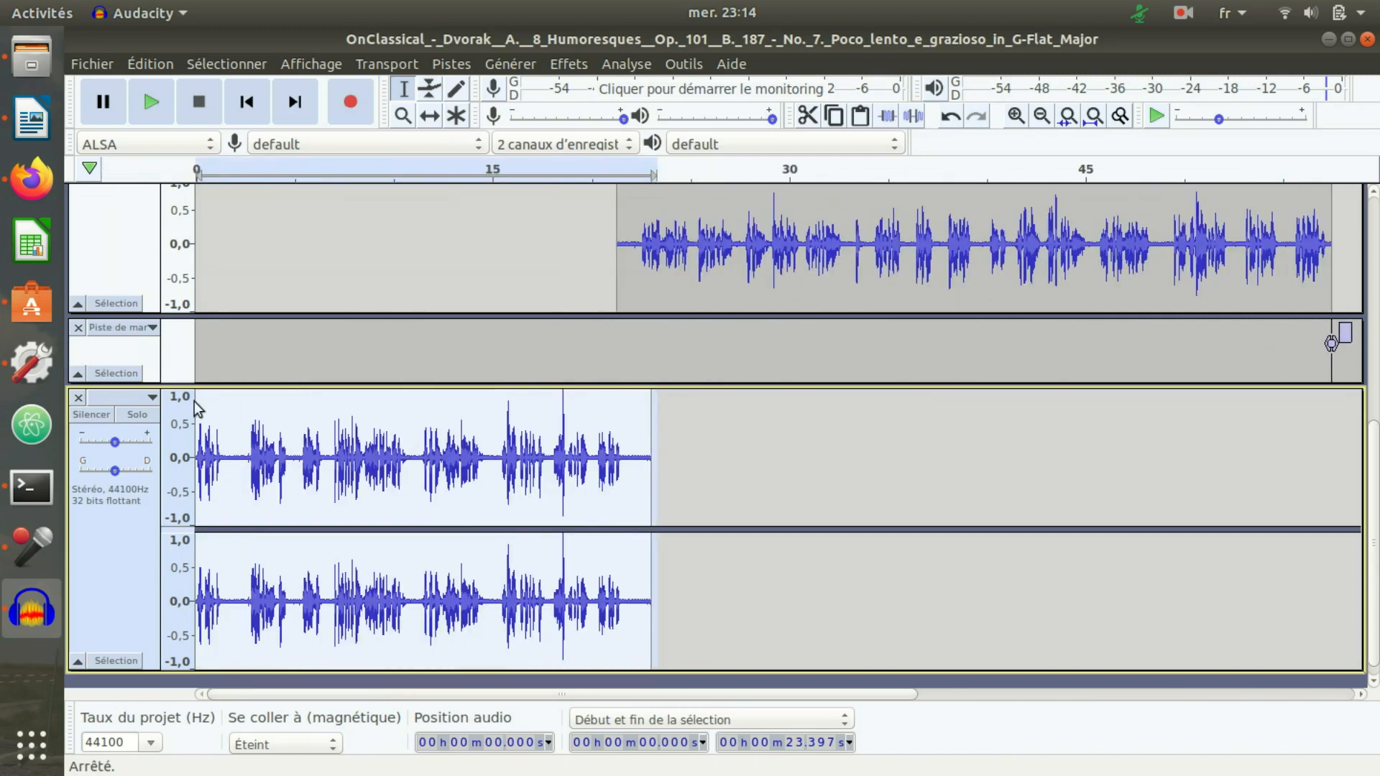
left_click(430, 117)
left_click_drag(300, 468, 1097, 527)
left_click_drag(724, 697, 1035, 671)
left_click_drag(754, 459, 1191, 458)
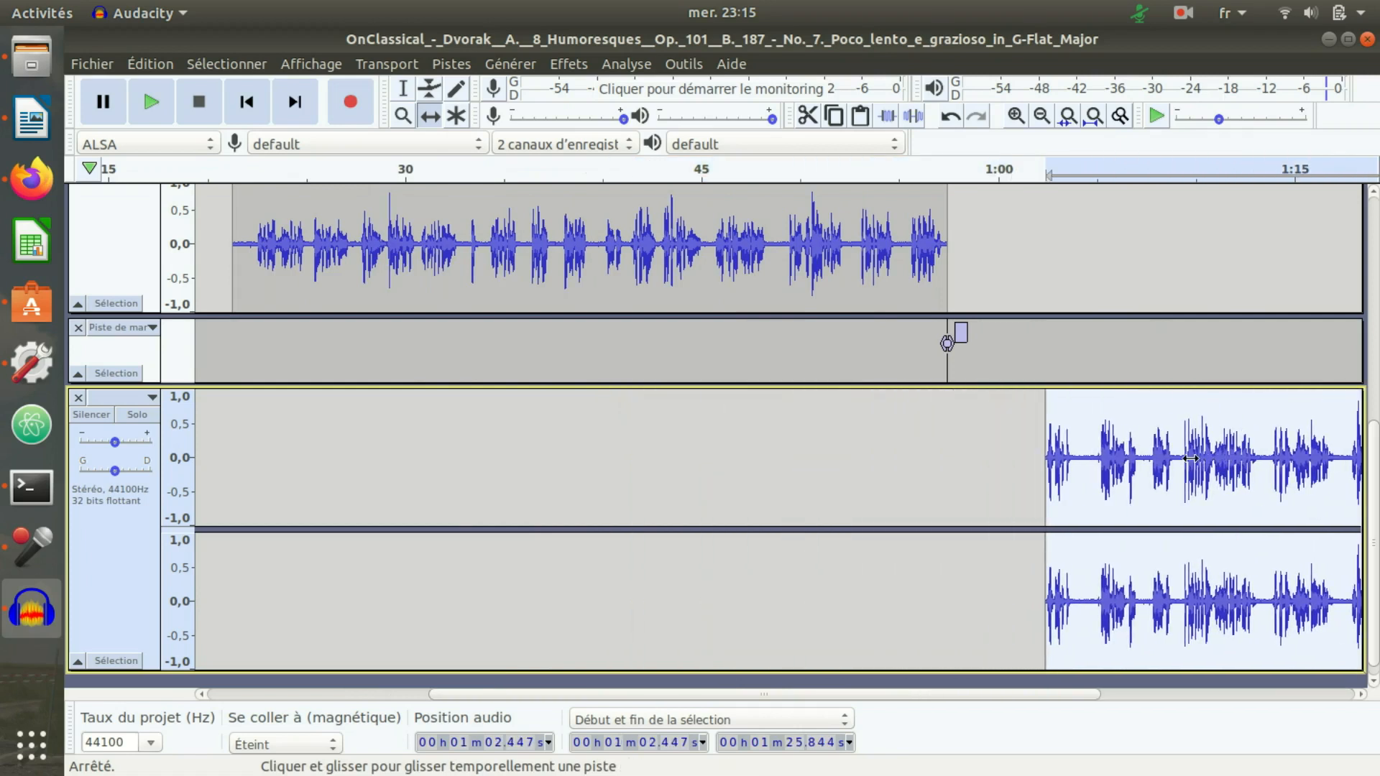
Import the audio file 0956.wav from the conte illustré folder, making a copy of the file before editing.
left_click(92, 64)
mouse_move(148, 229)
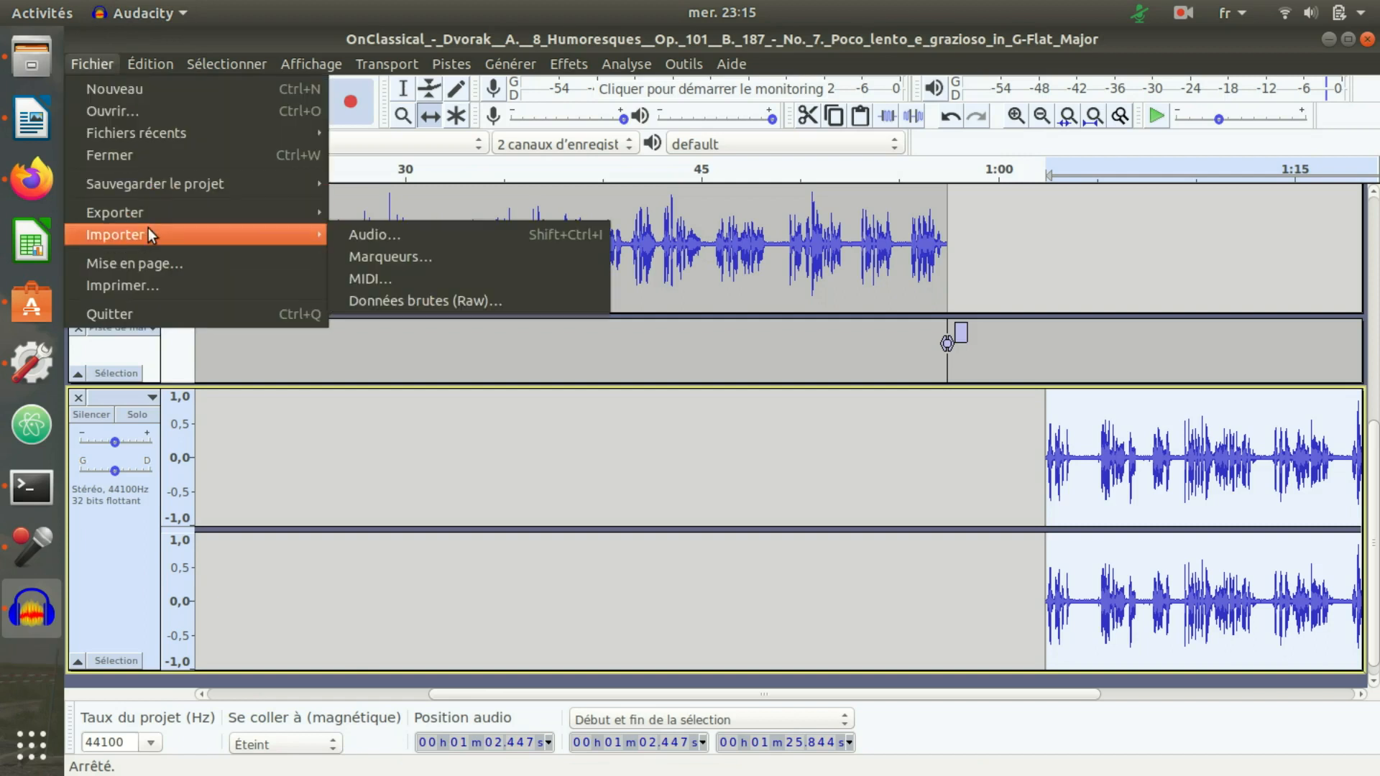
left_click(345, 235)
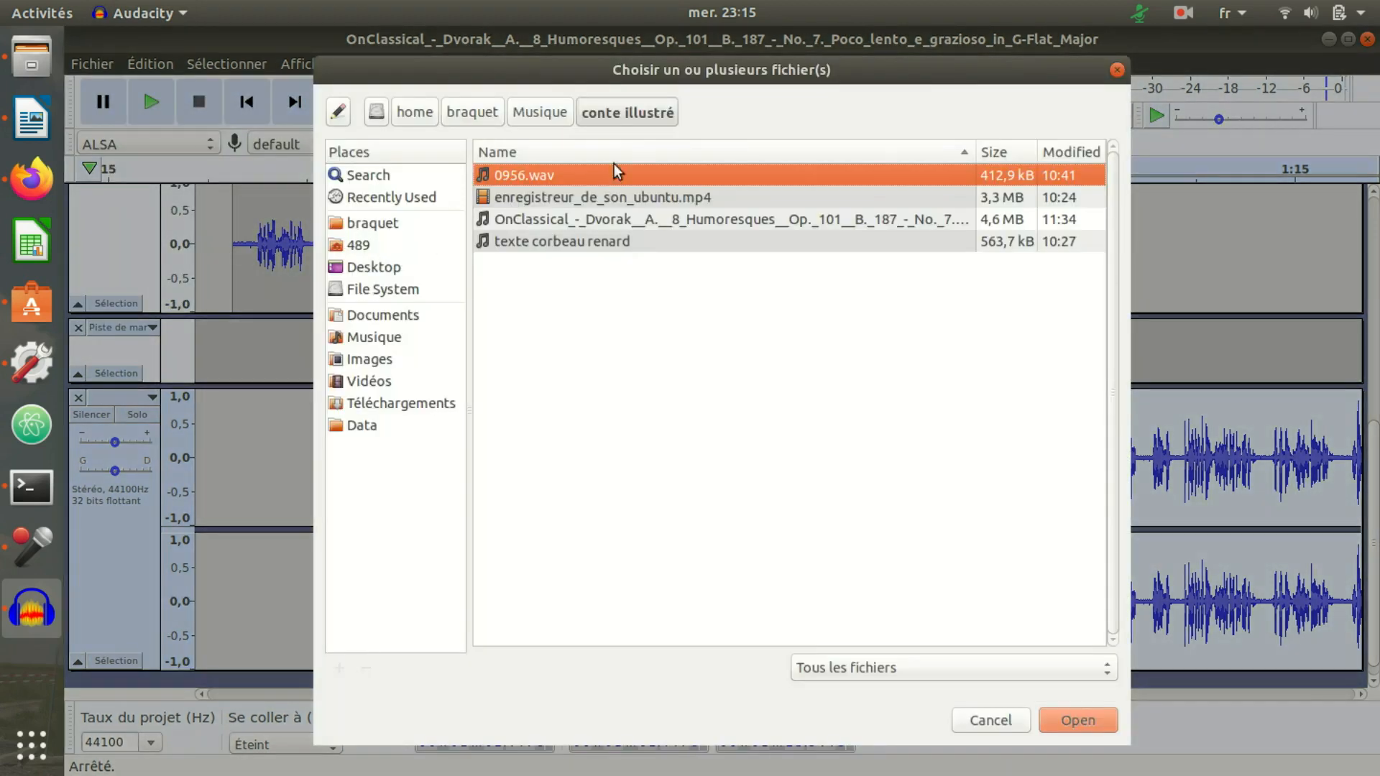
double_click(556, 175)
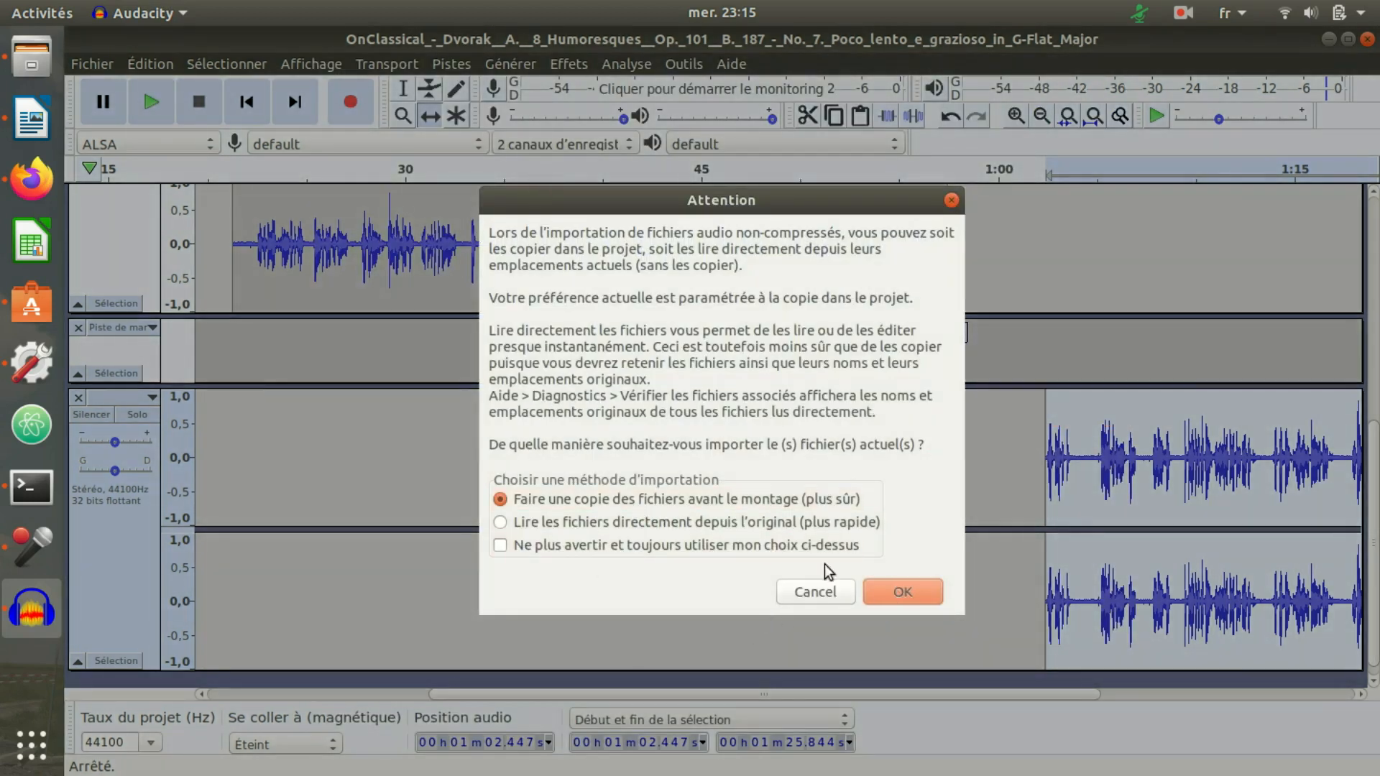
left_click(903, 591)
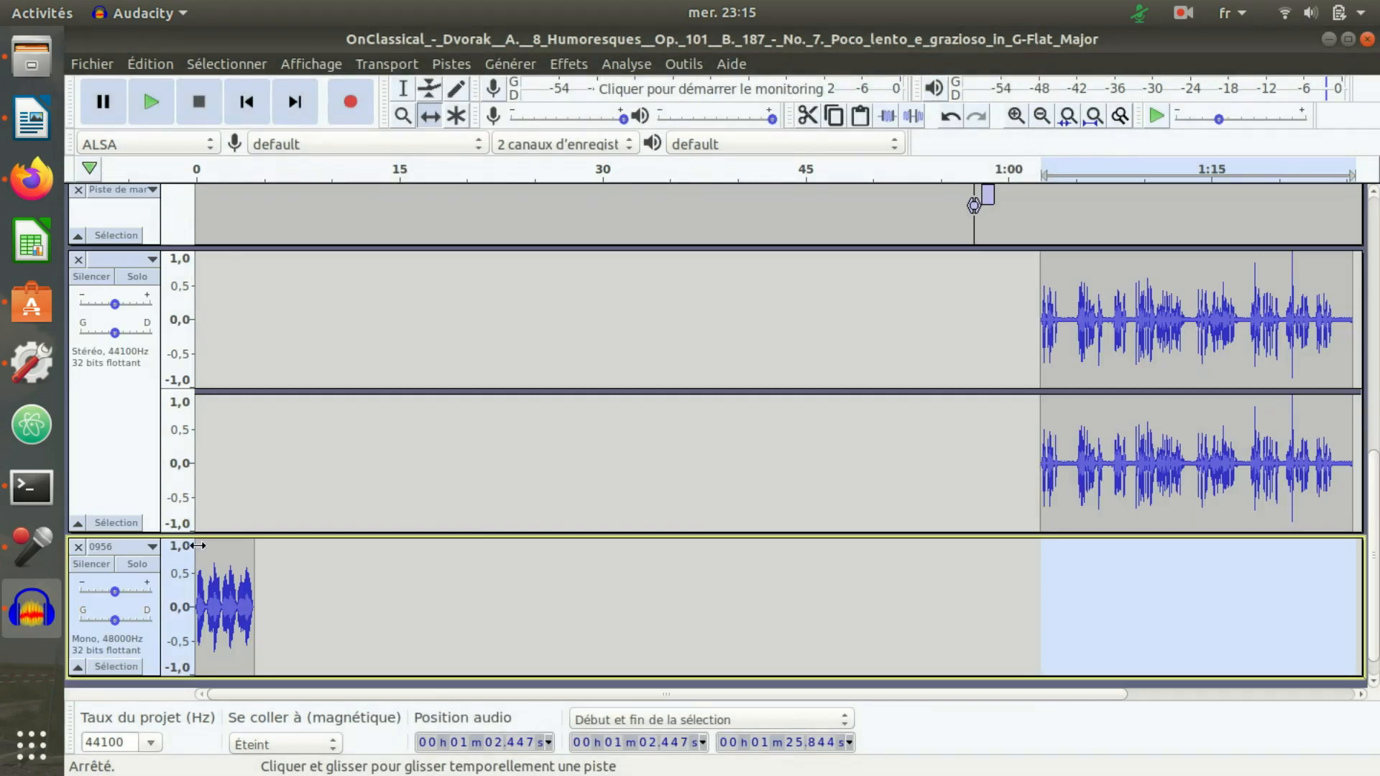
Time-shift the 0956 clip to start at the marker and the second voice part to start where the 0956 clip ends.
left_click_drag(207, 599, 1027, 598)
left_click_drag(1080, 457, 1180, 471)
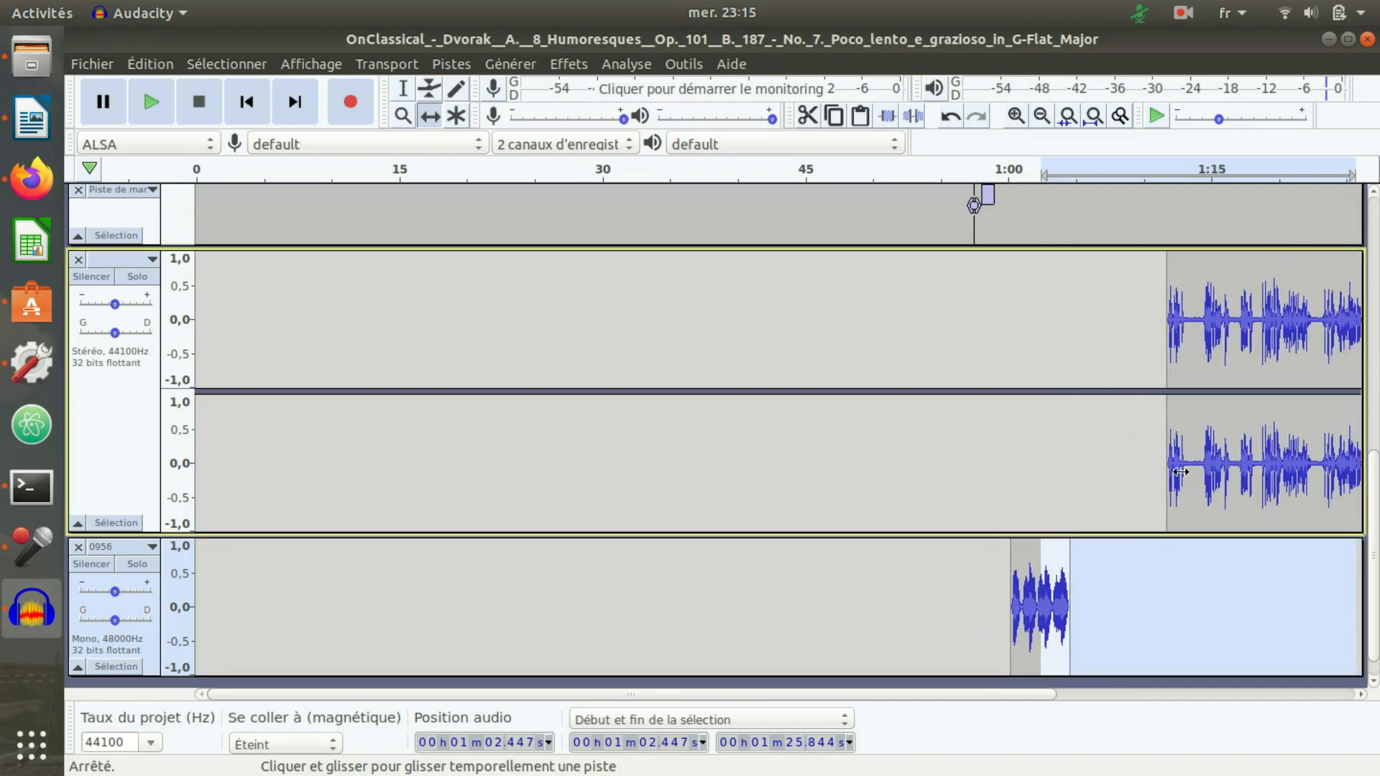
left_click_drag(1023, 604, 989, 596)
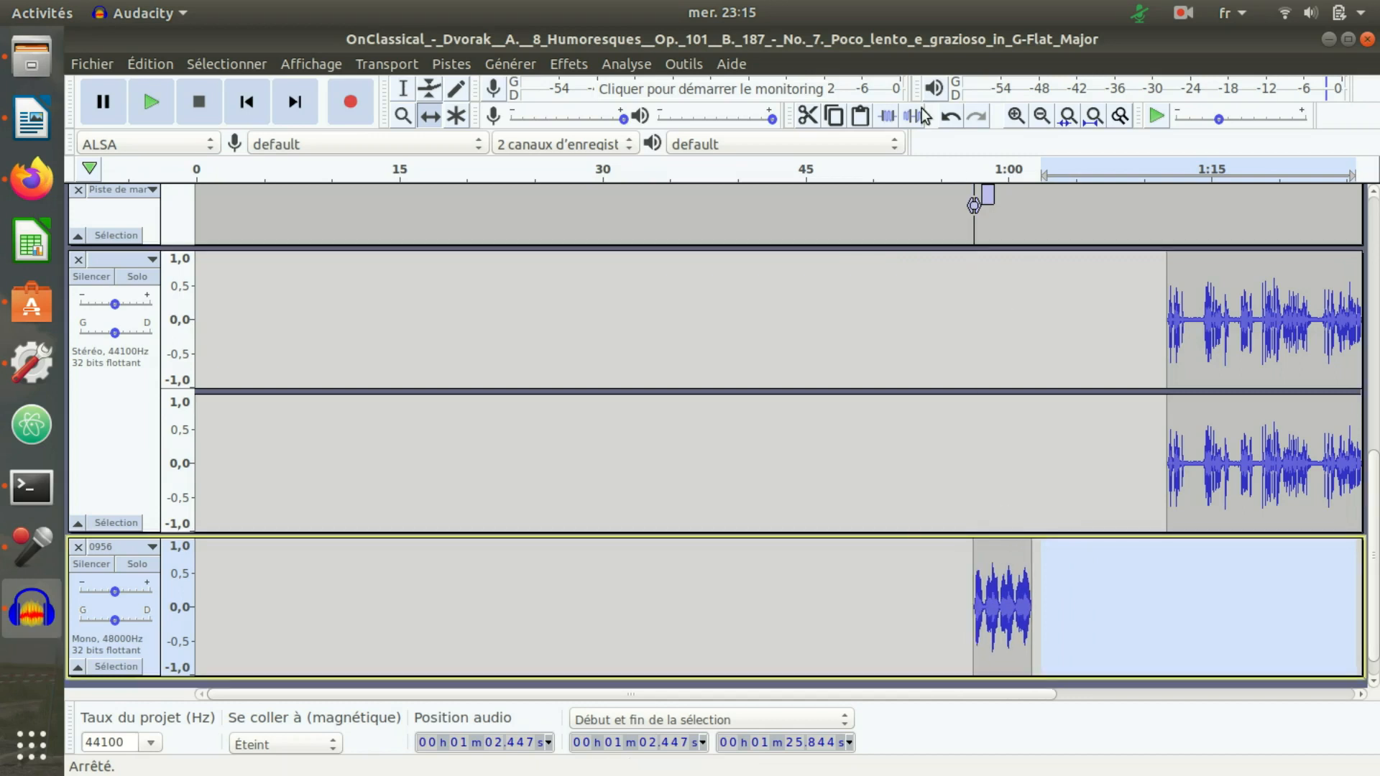
scroll(917, 568, "up", 3)
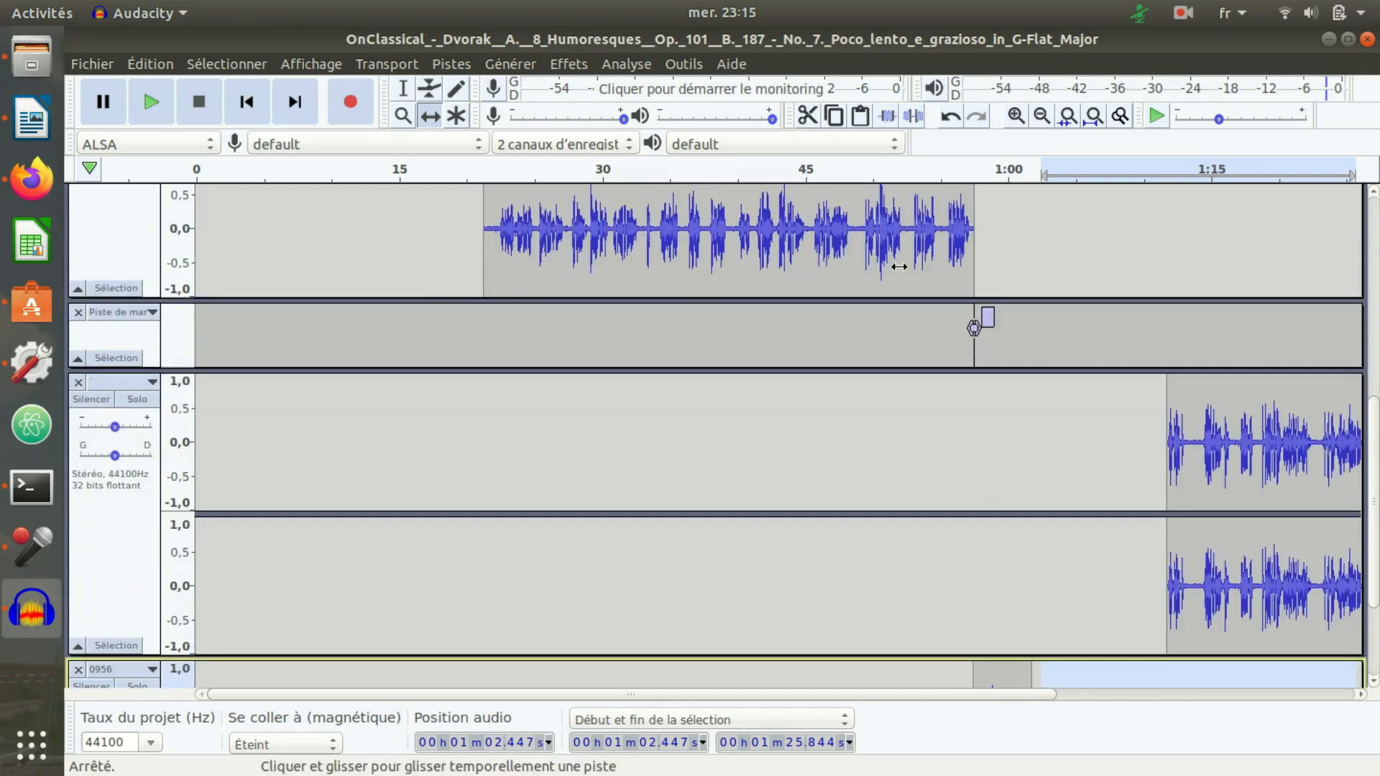
scroll(899, 268, "down", 3)
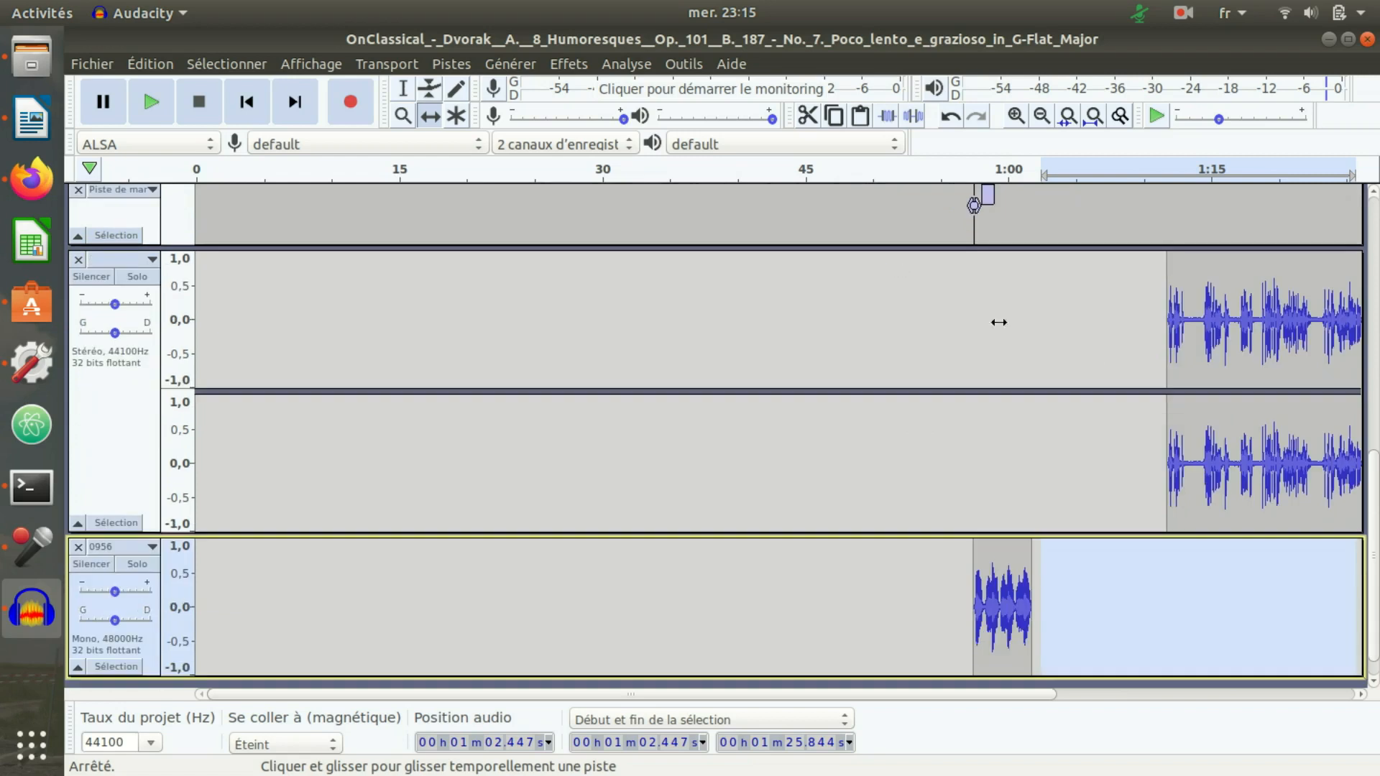
left_click_drag(1221, 444, 1085, 465)
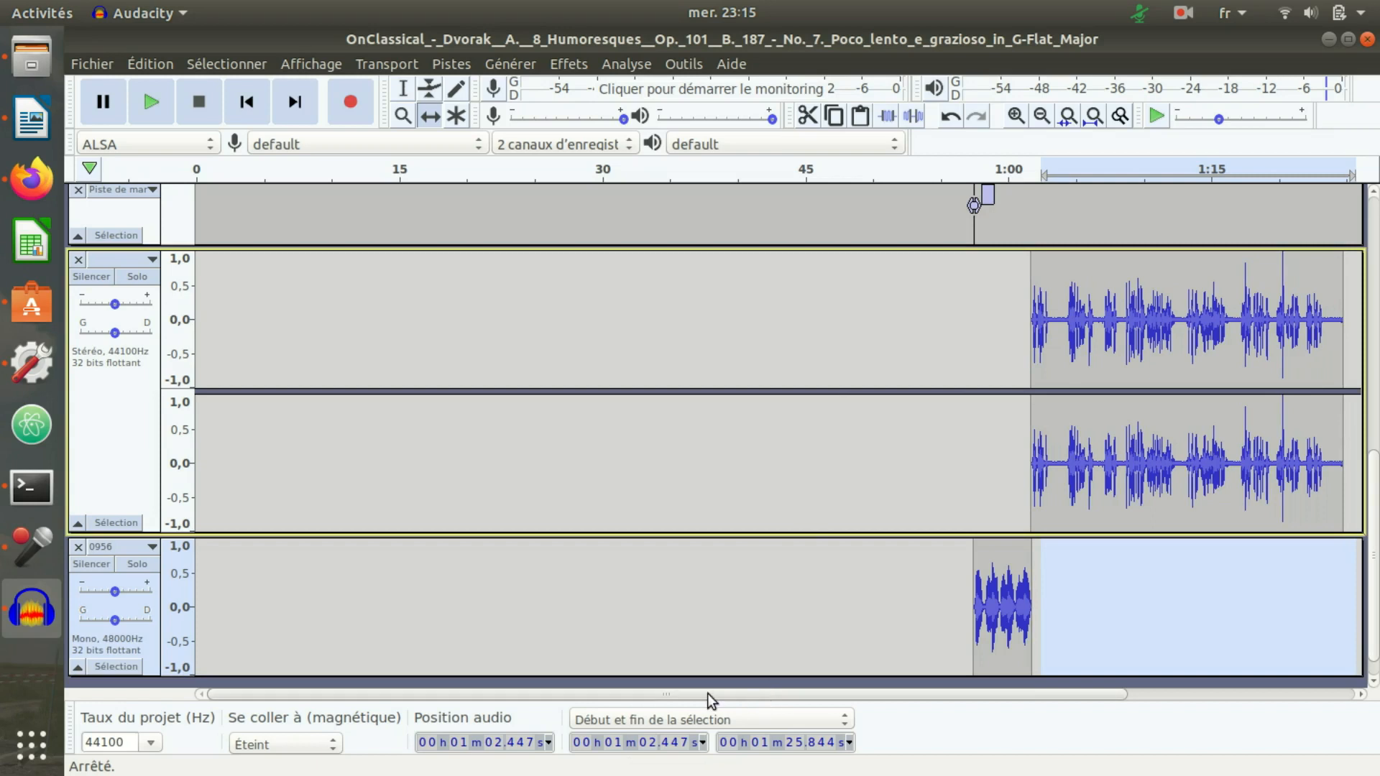
Play the assembled tracks from about 13 s through the 0956 clip into the second voice part, and stop playback.
scroll(632, 537, "up", 3)
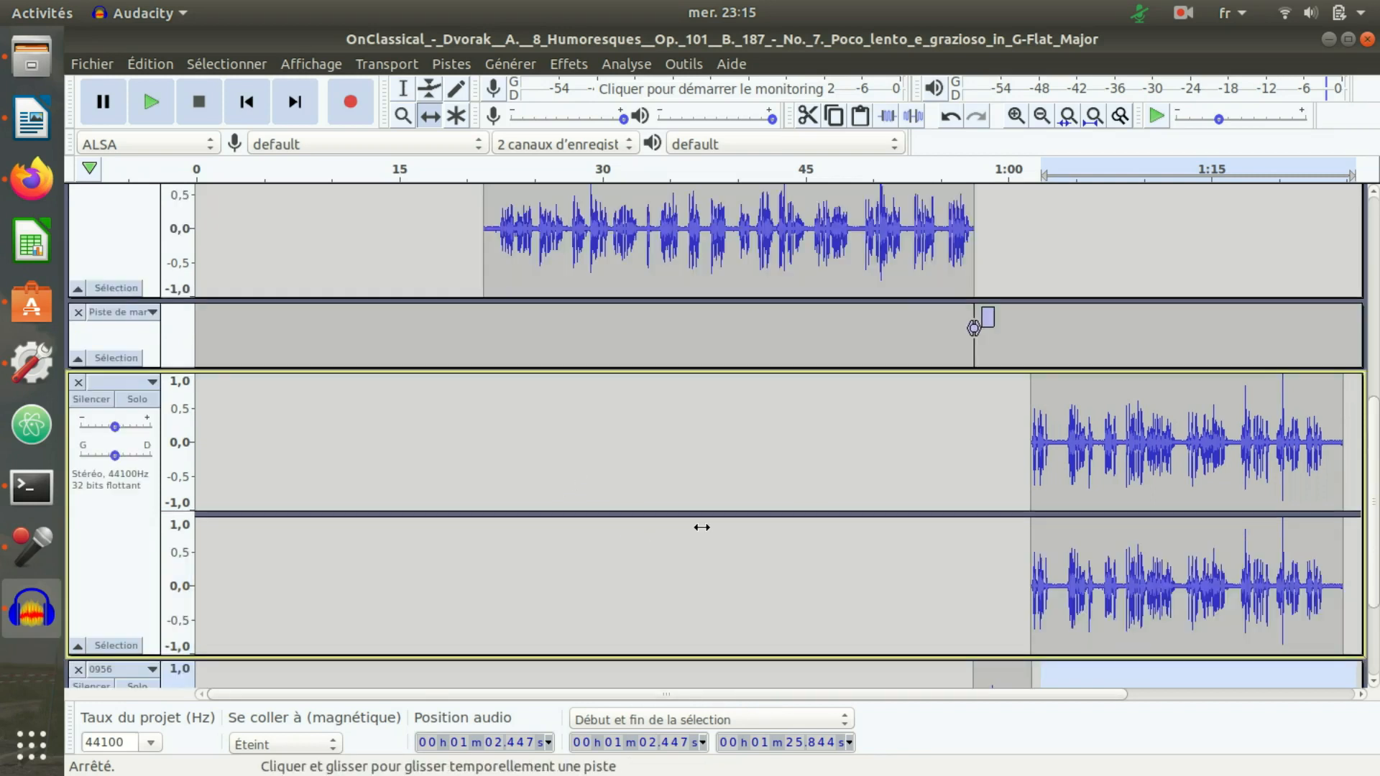
scroll(332, 454, "up", 10)
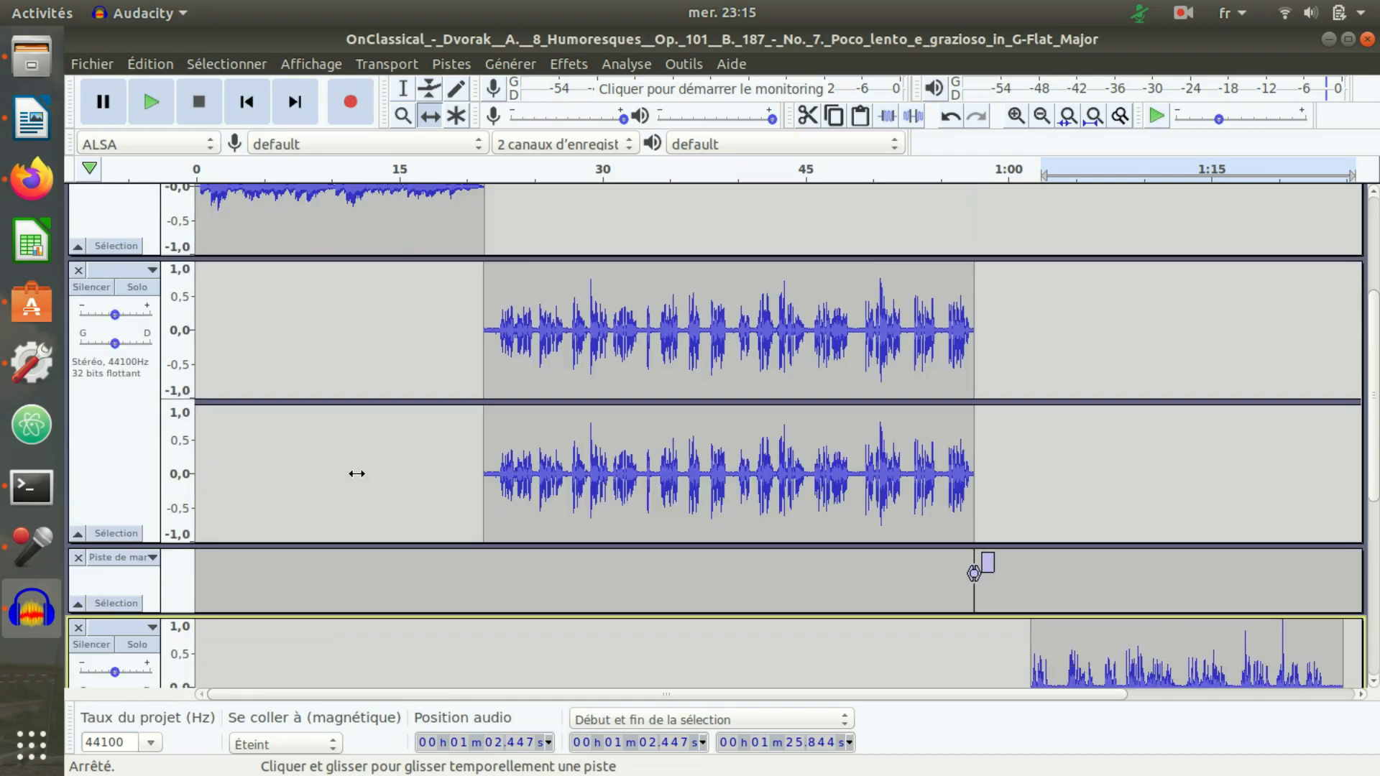
scroll(419, 408, "up", 1)
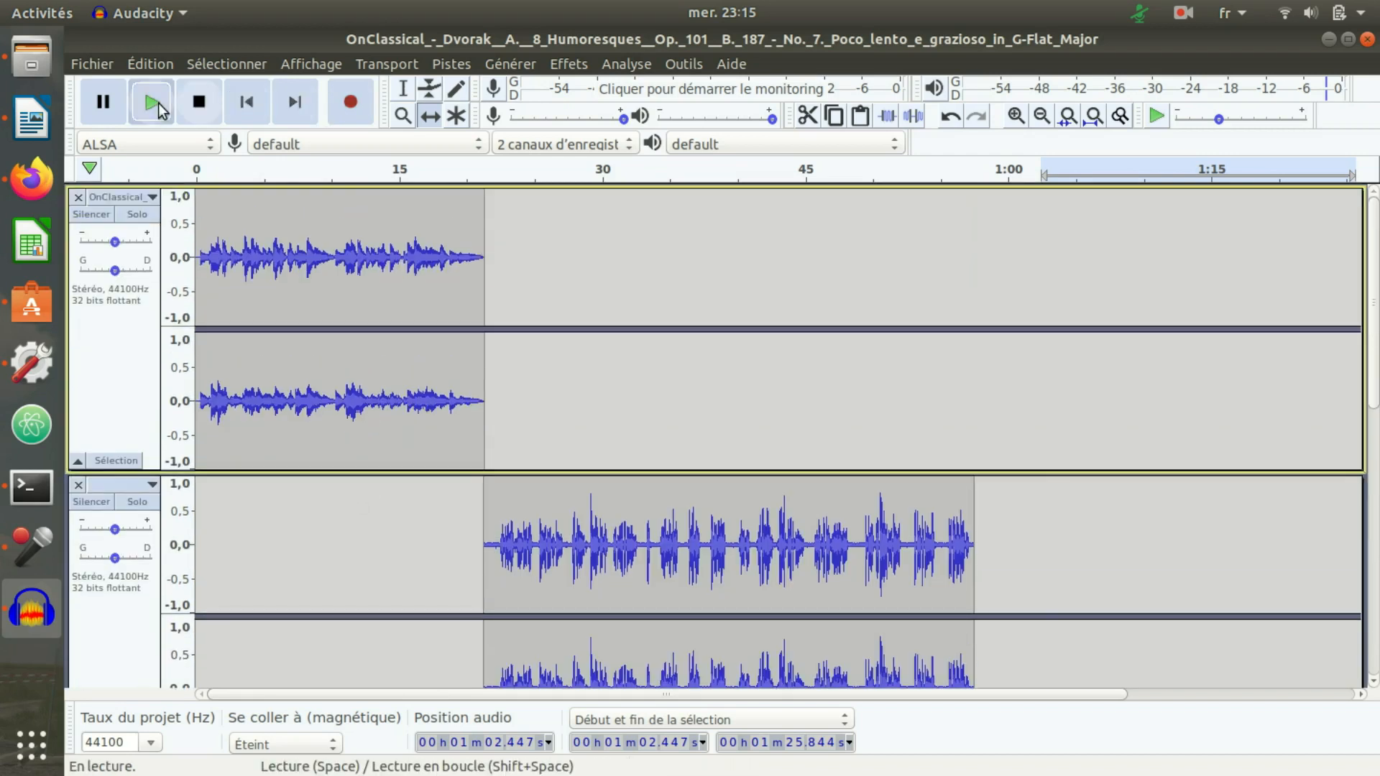
left_click(154, 102)
left_click(374, 168)
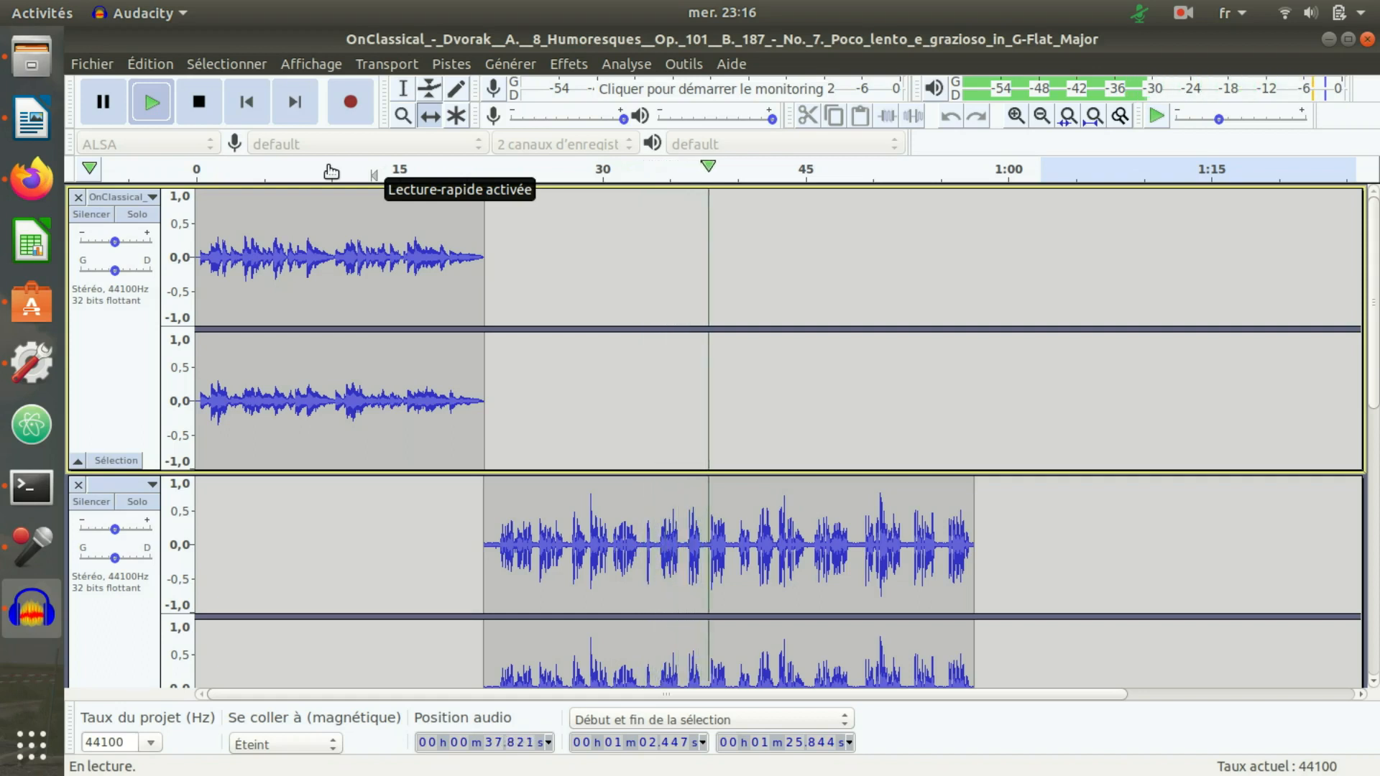
scroll(404, 234, "down", 2)
scroll(404, 234, "down", 4)
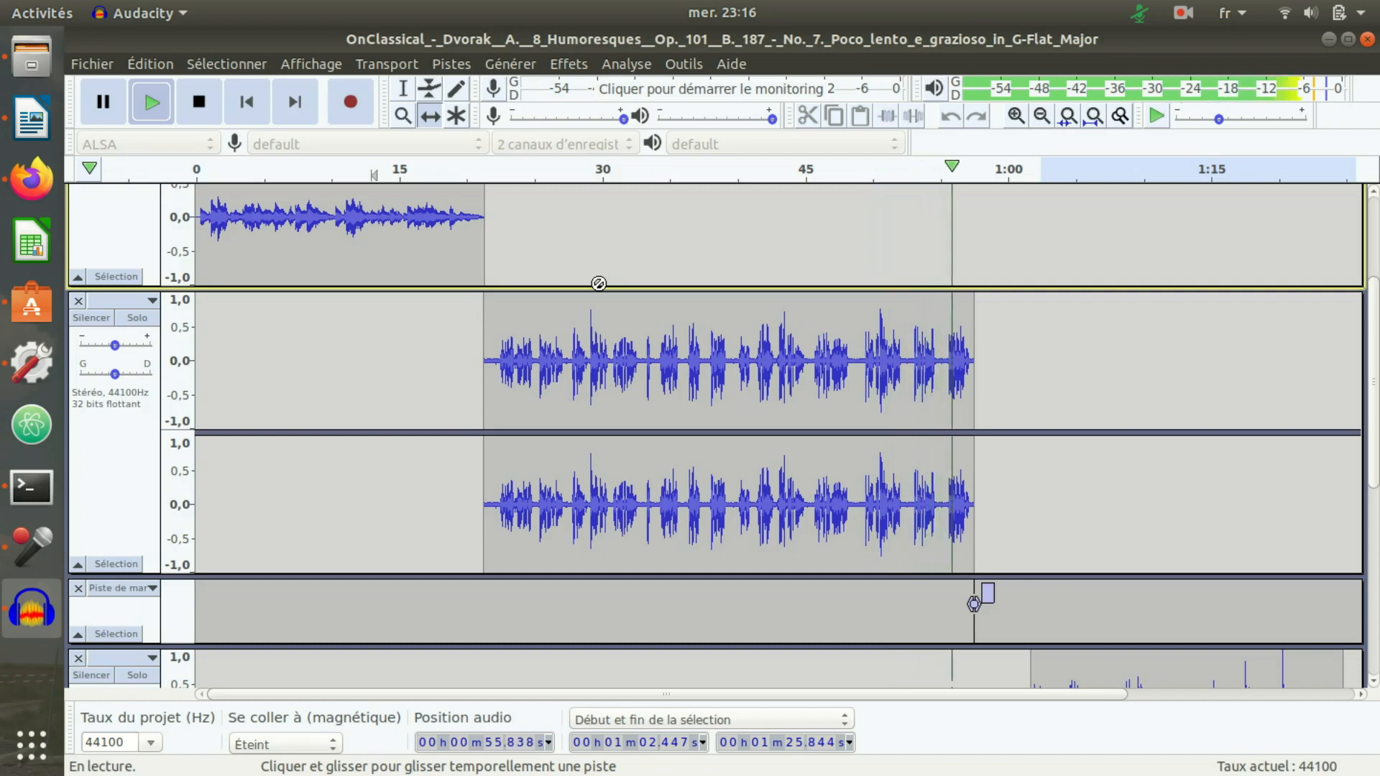
scroll(599, 284, "down", 1)
scroll(599, 283, "down", 2)
scroll(597, 286, "down", 3)
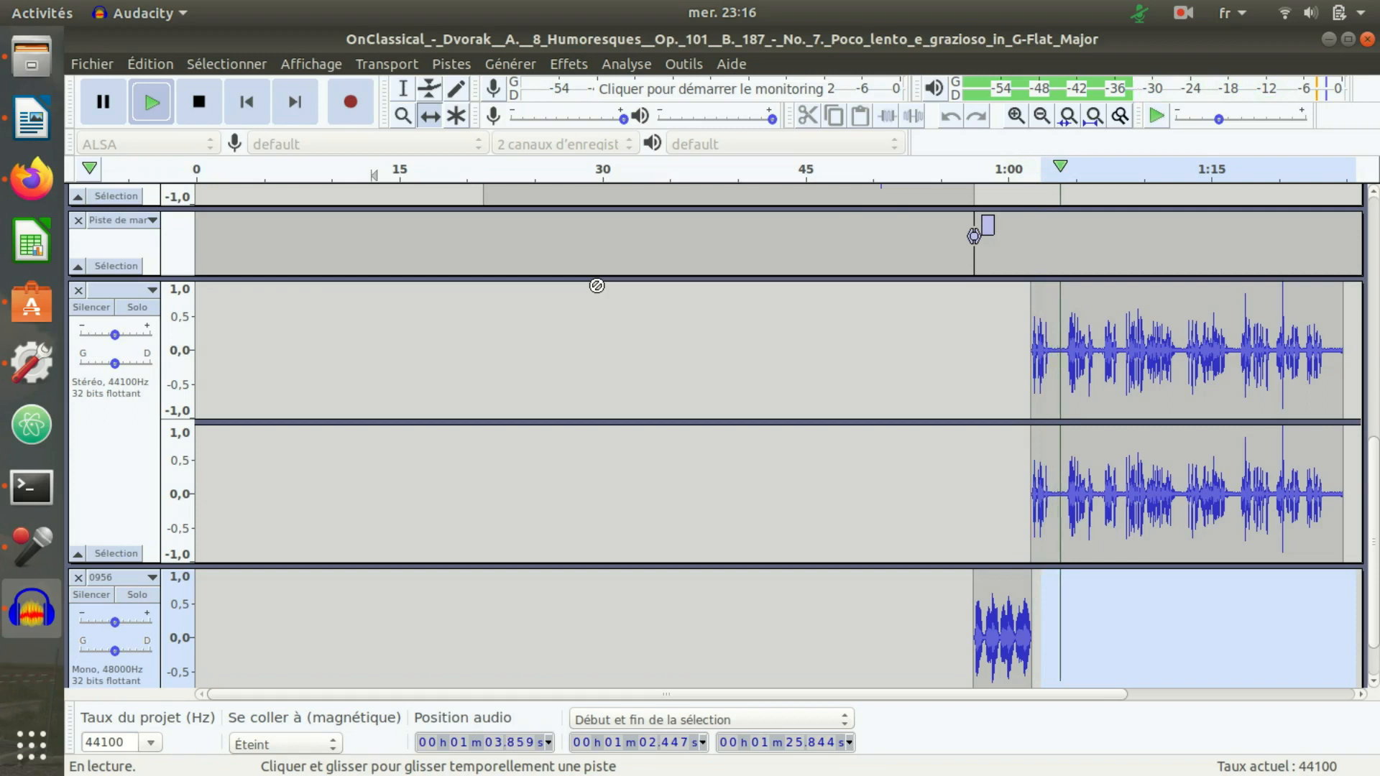
scroll(597, 285, "up", 5)
left_click(199, 107)
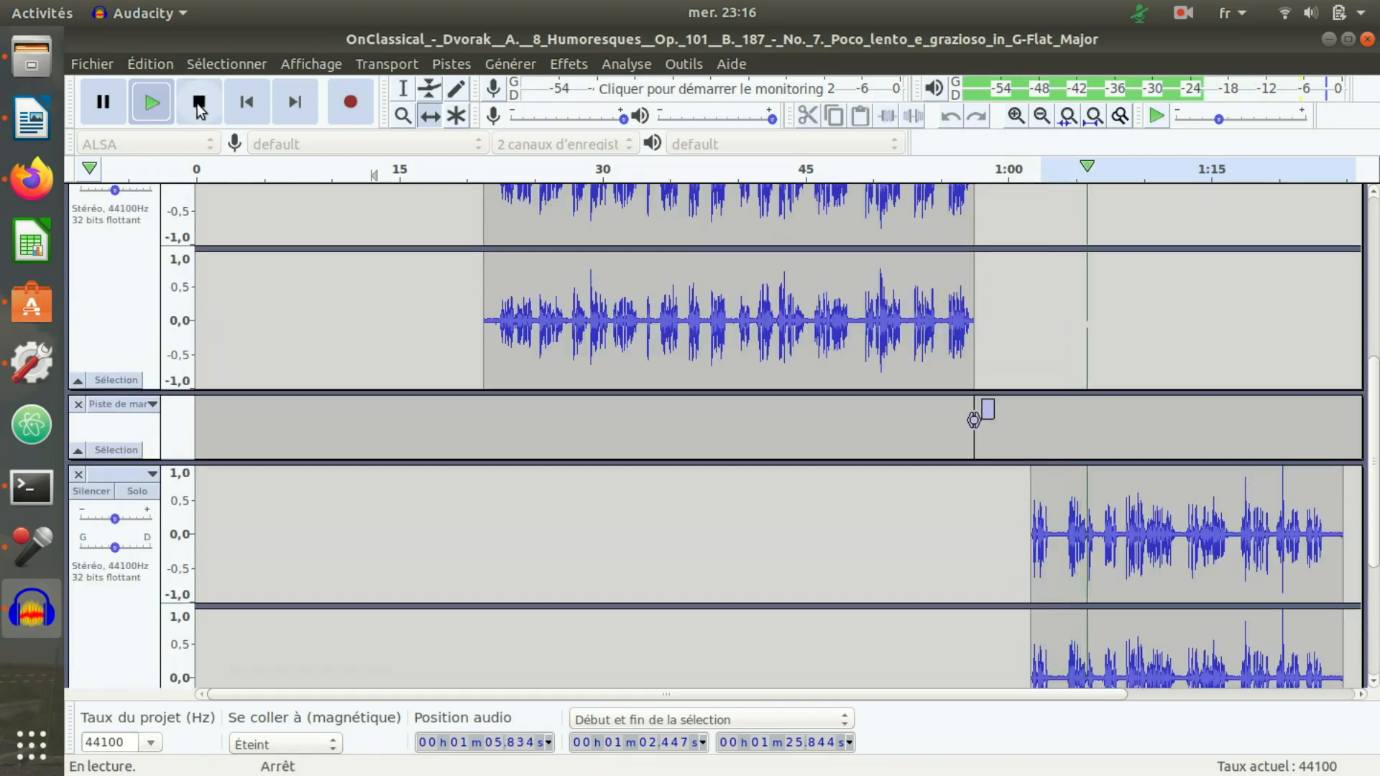
left_click(198, 107)
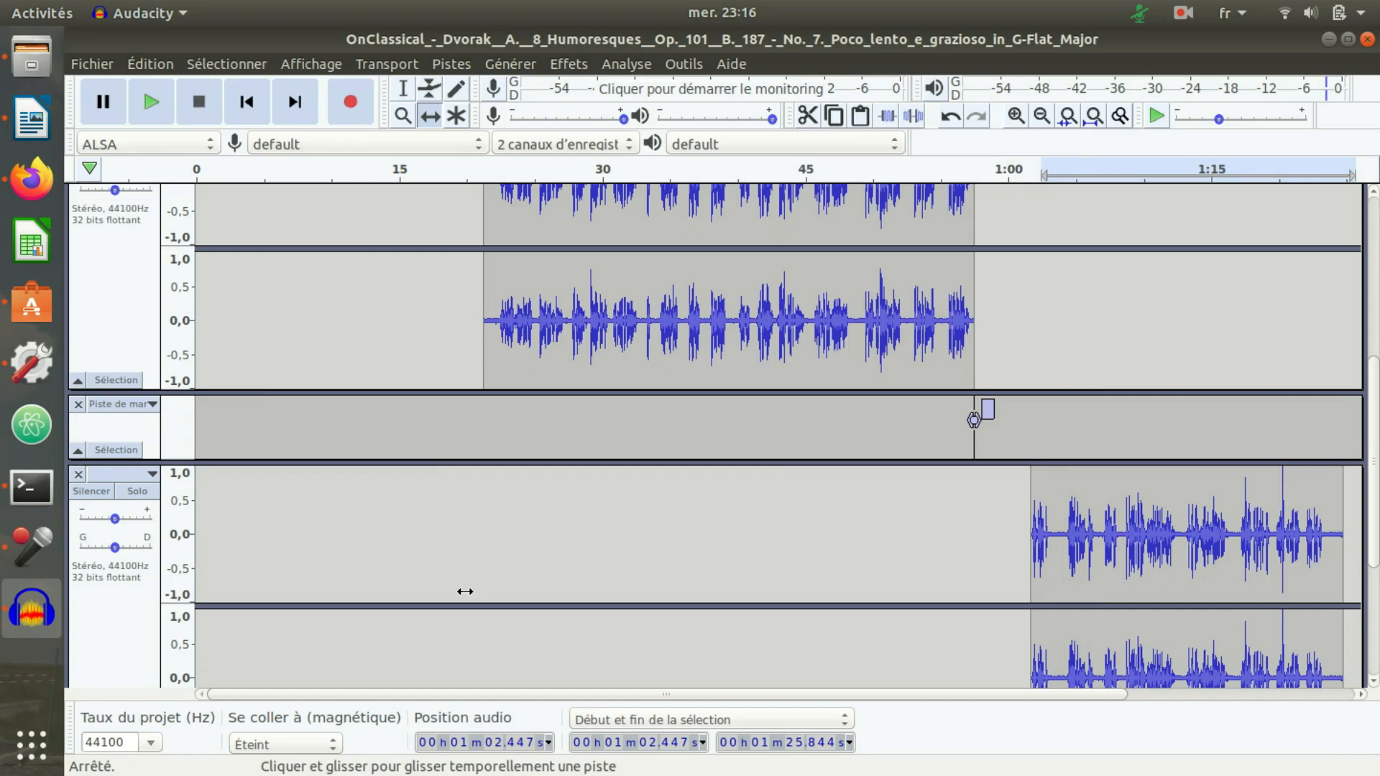
Save the project as "projet corbeau renard.aup" in the conte illustré folder, accepting the notice about project files.
scroll(440, 623, "up", 5)
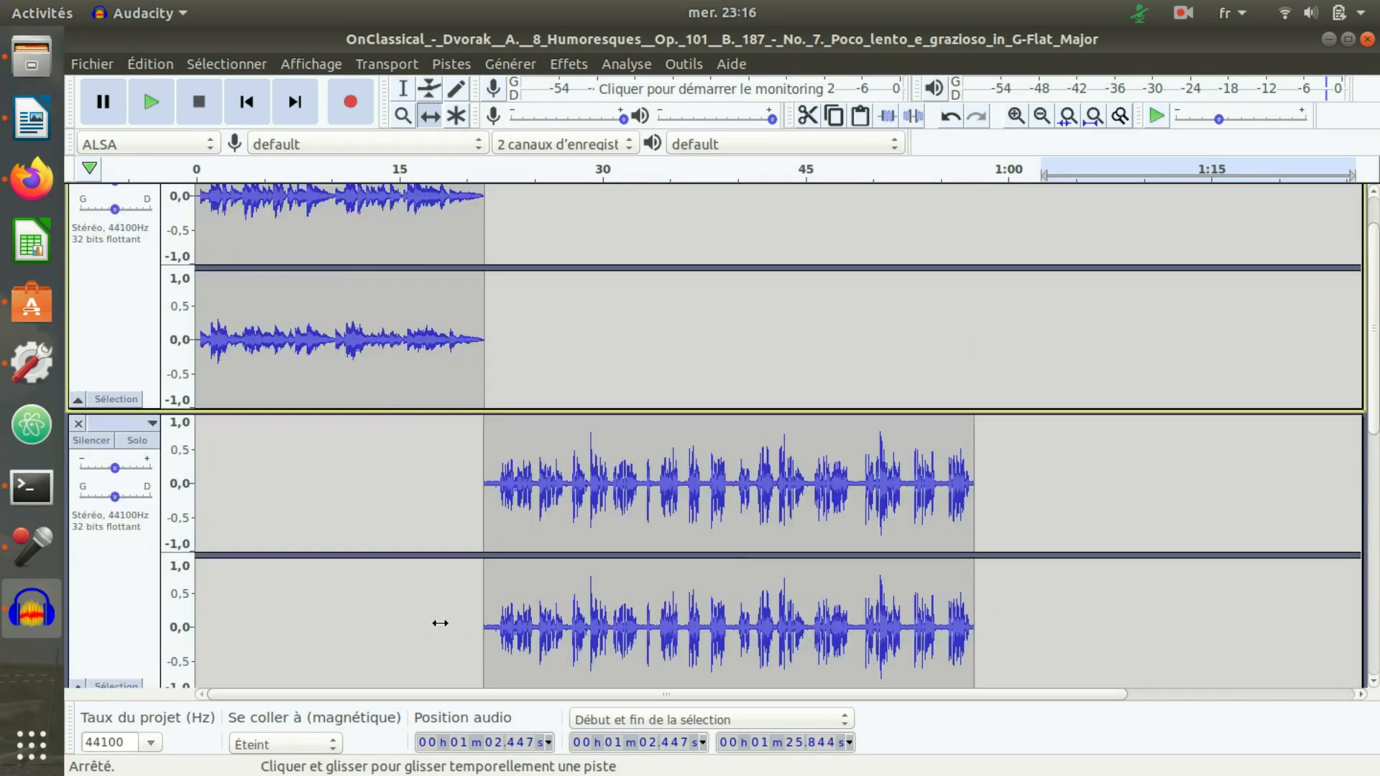
left_click(85, 70)
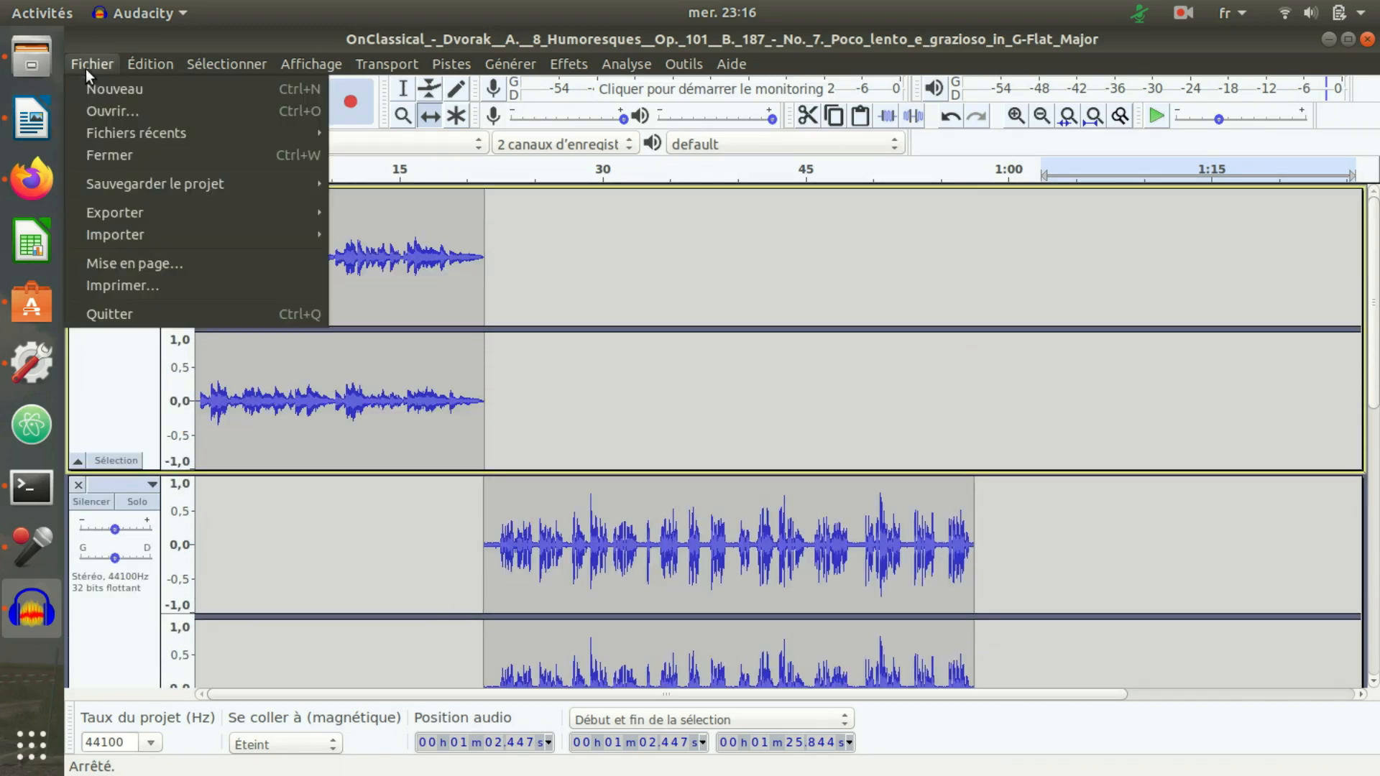
mouse_move(187, 186)
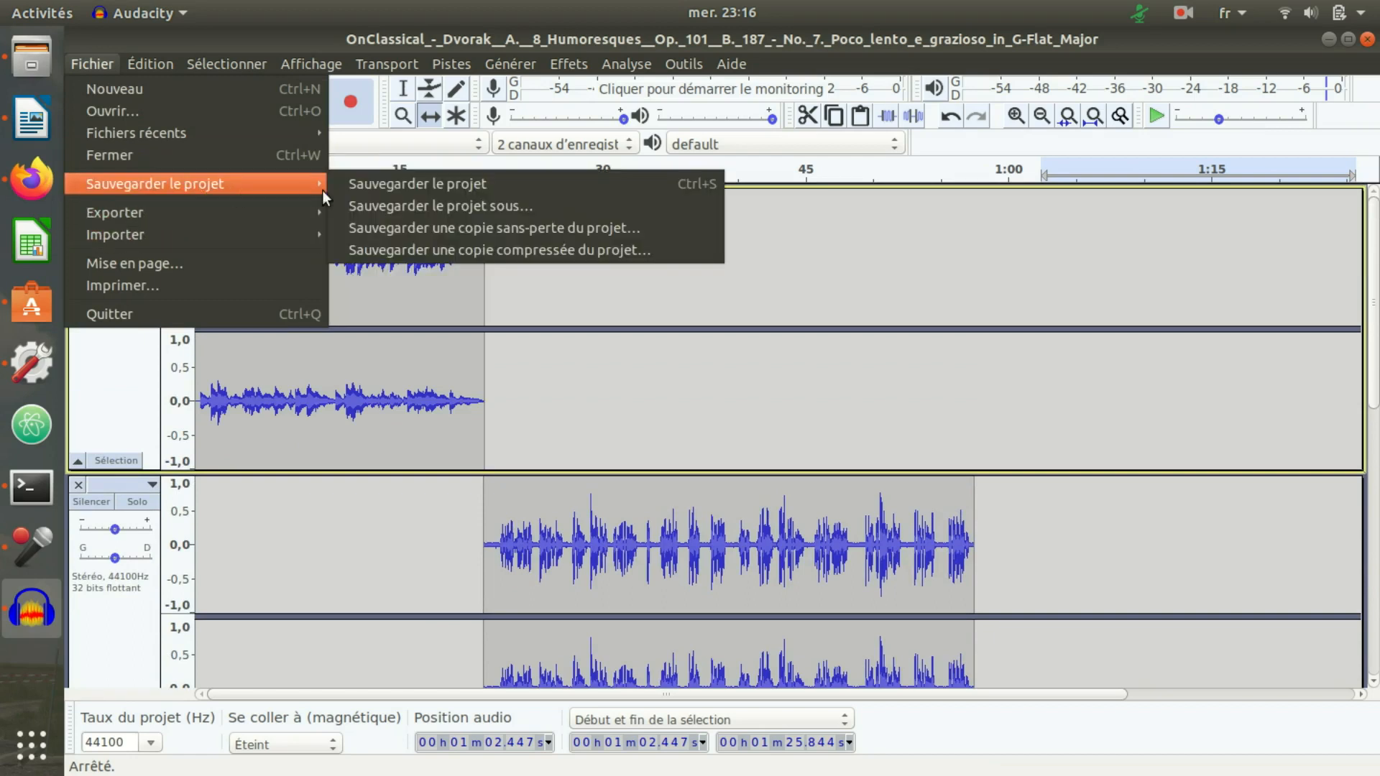
left_click(367, 185)
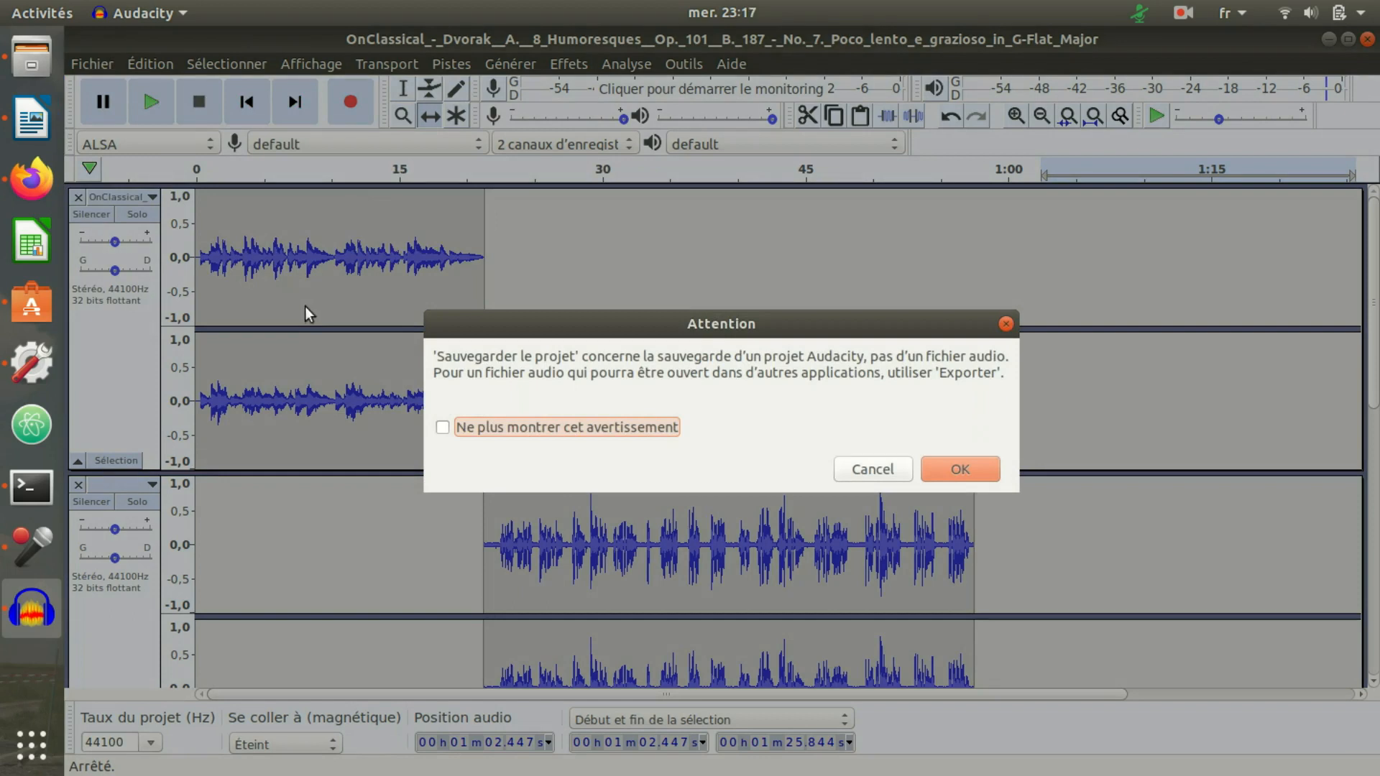
left_click(961, 469)
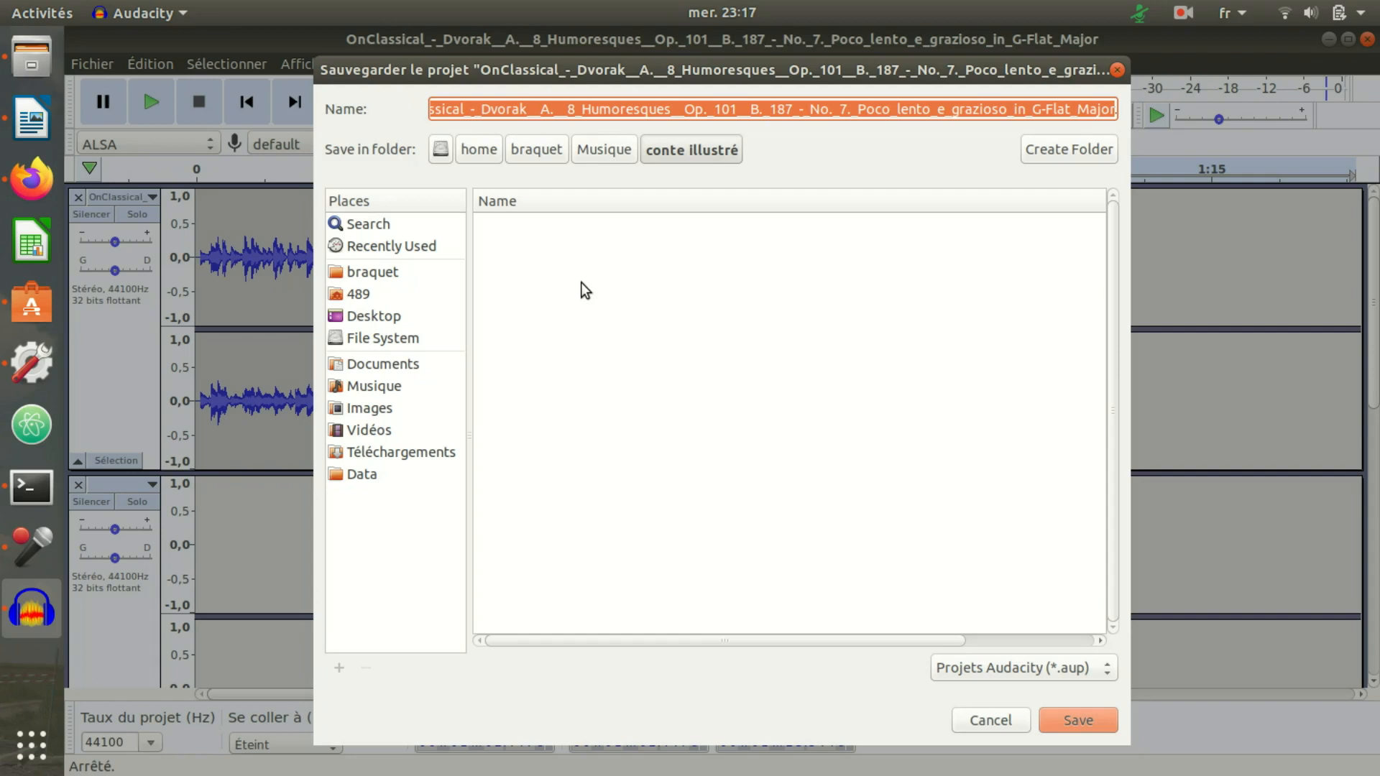
left_click_drag(716, 644, 630, 644)
type("projet corbeau renard.aup")
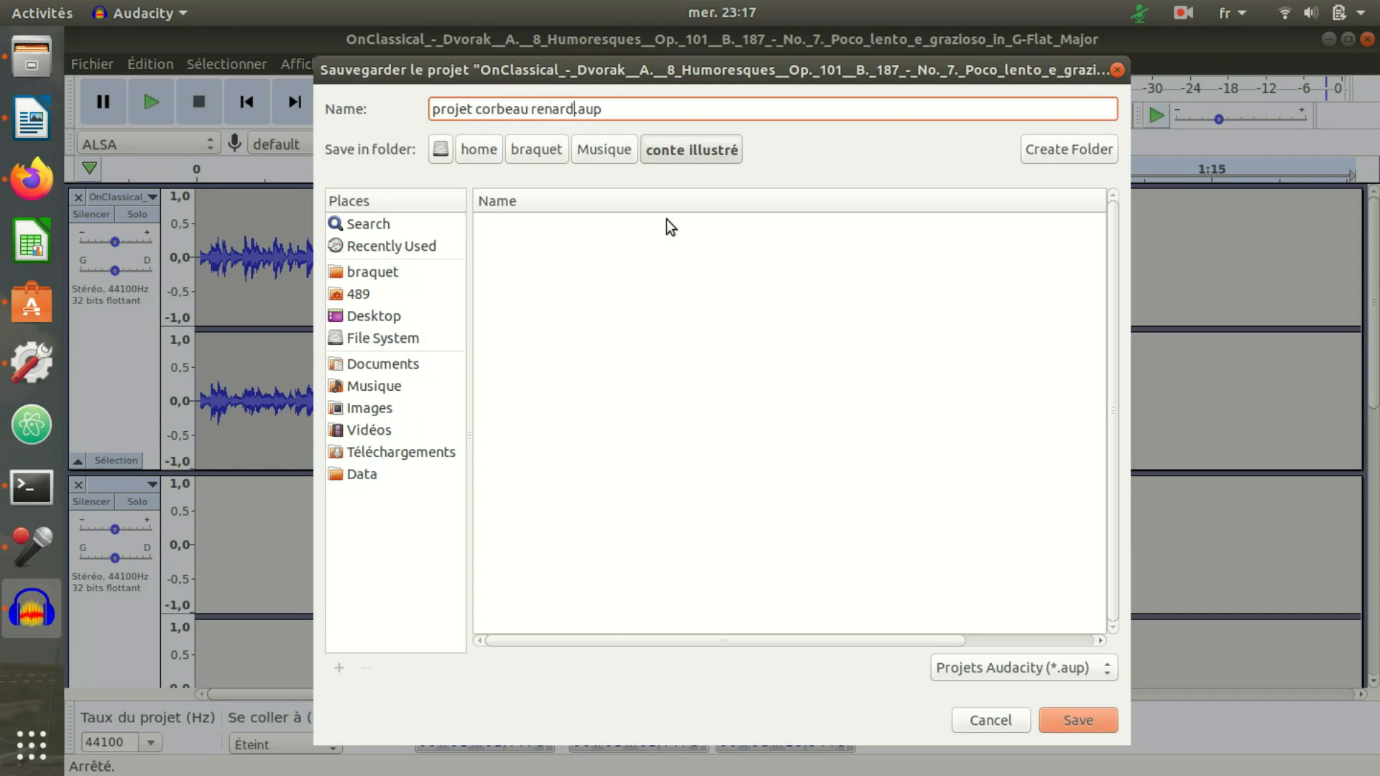
left_click(1084, 719)
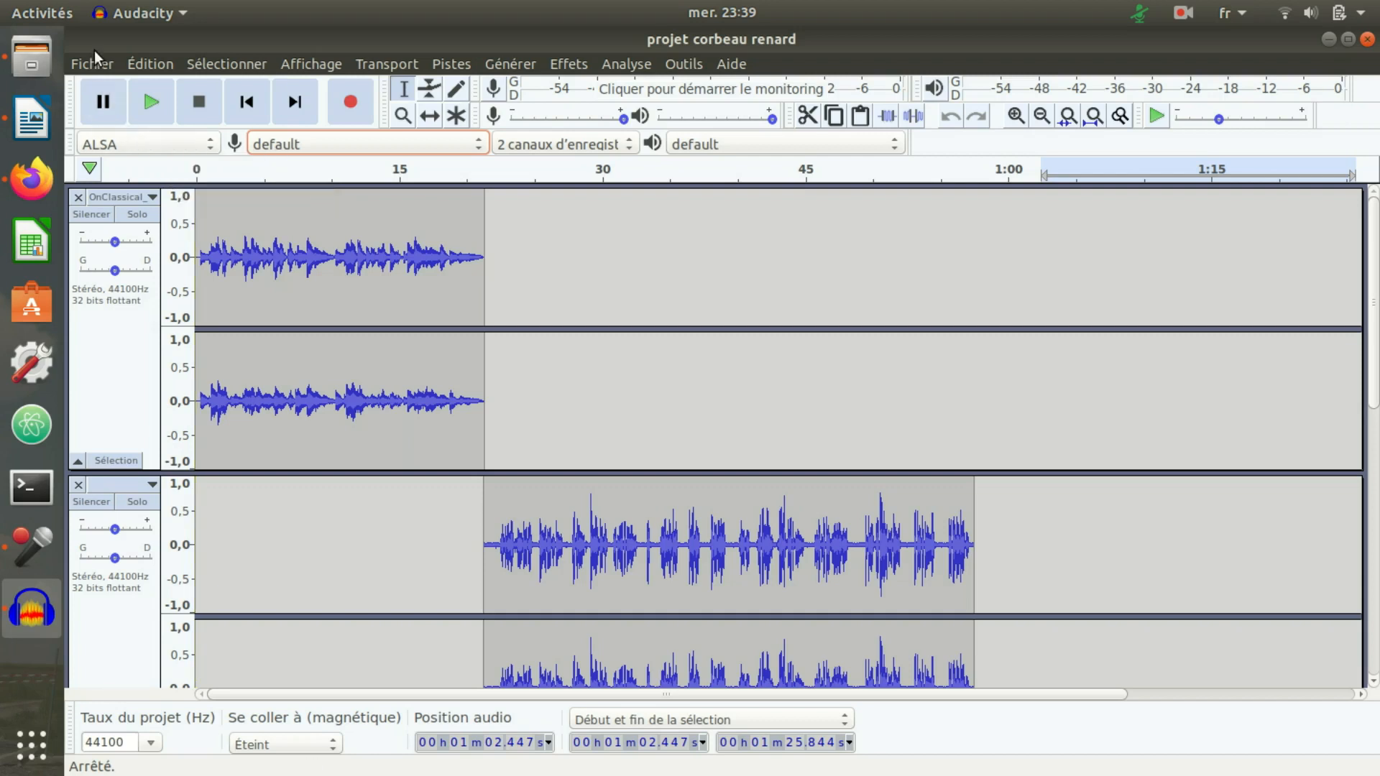
Export the project as "projet corbeau renard.mp3" in the conte illustré folder at Standard 170-220 kbps quality, replacing the existing file and accepting the metadata tags.
left_click(89, 63)
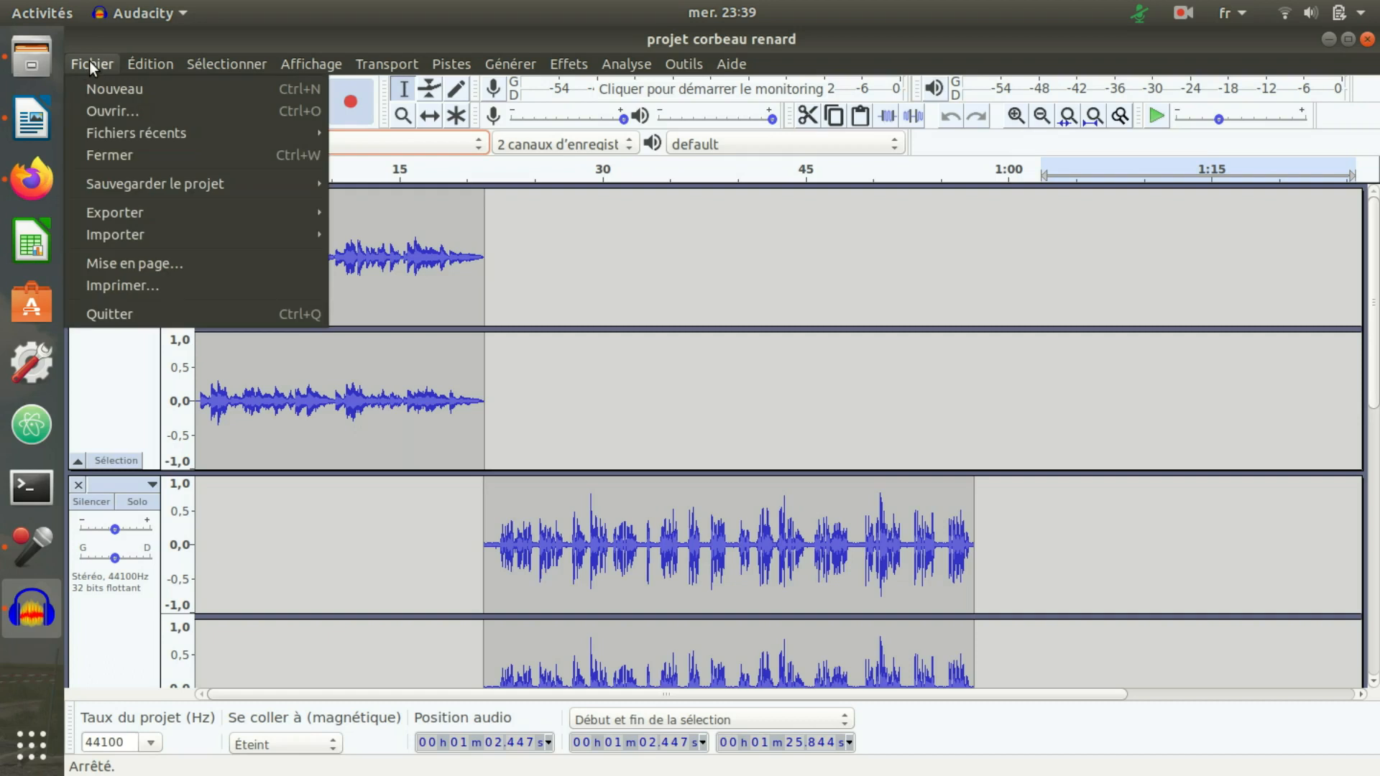
mouse_move(157, 209)
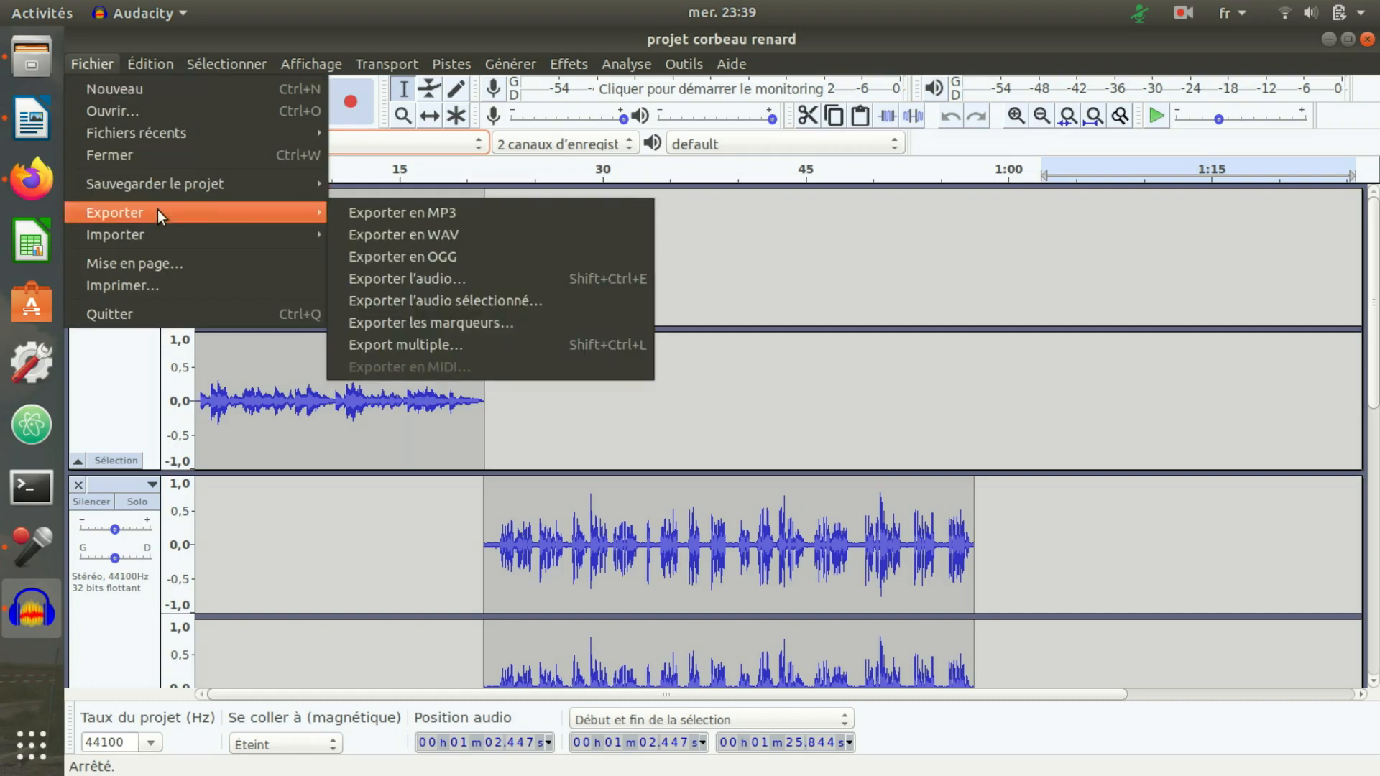
left_click(399, 218)
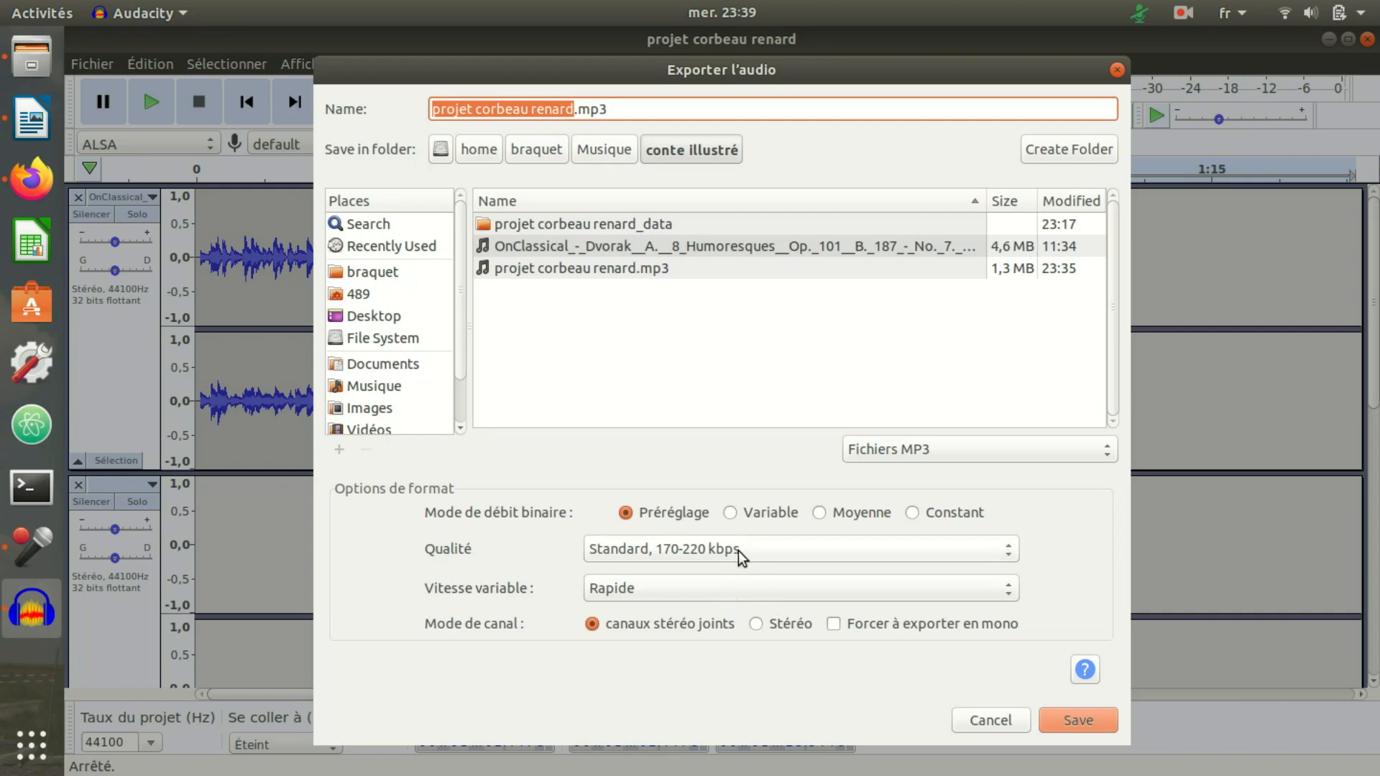
left_click(1072, 710)
left_click(899, 452)
left_click(883, 451)
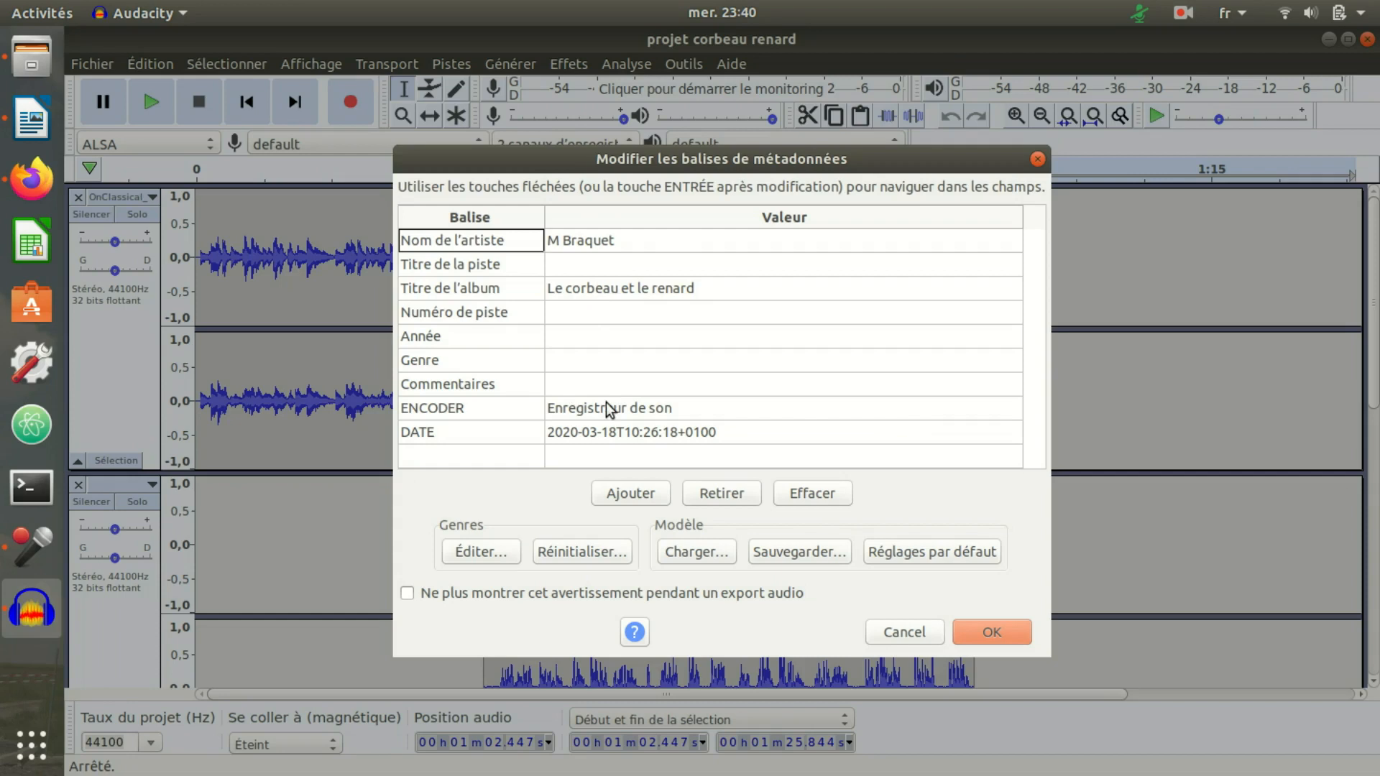
left_click(992, 632)
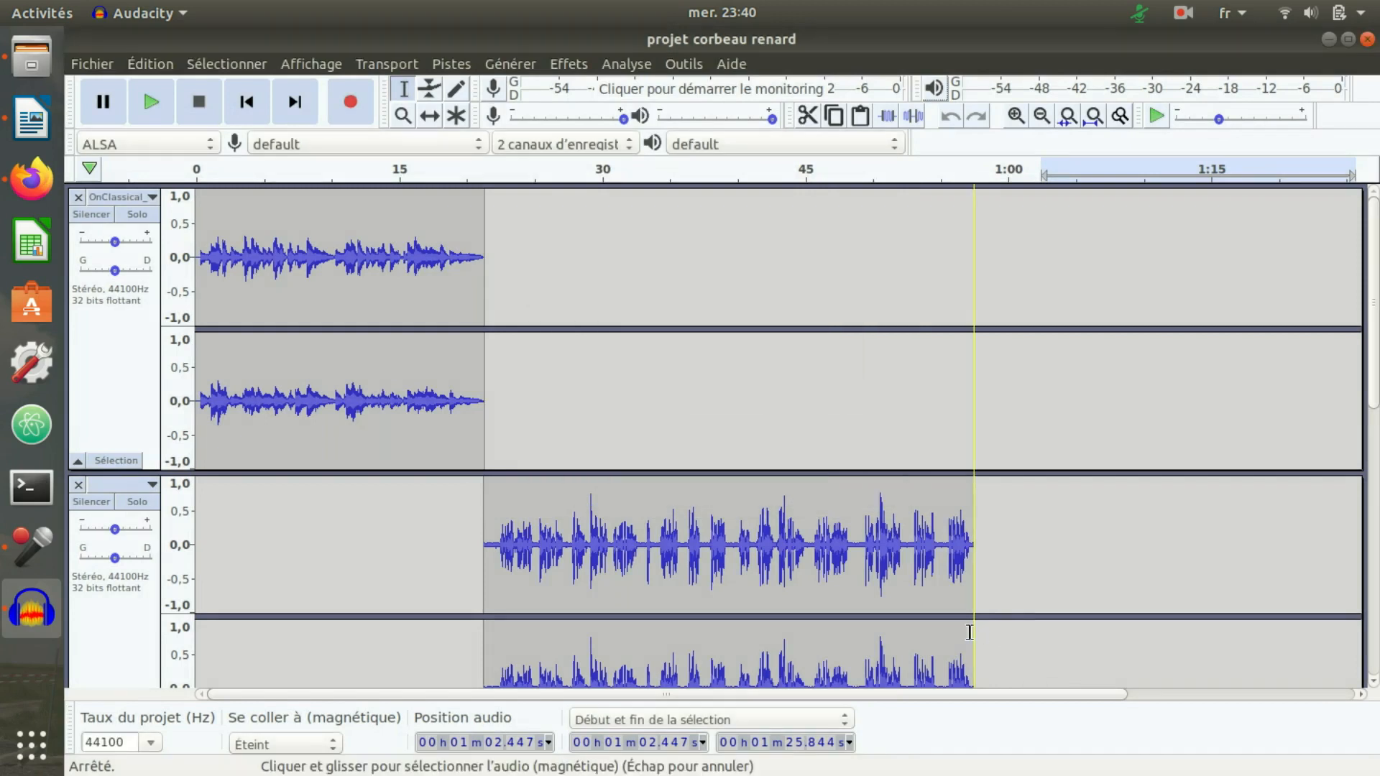
Switch to the Fichiers file manager and open "projet corbeau renard.mp3" from the conte illustré folder with VLC to play it.
left_click(33, 59)
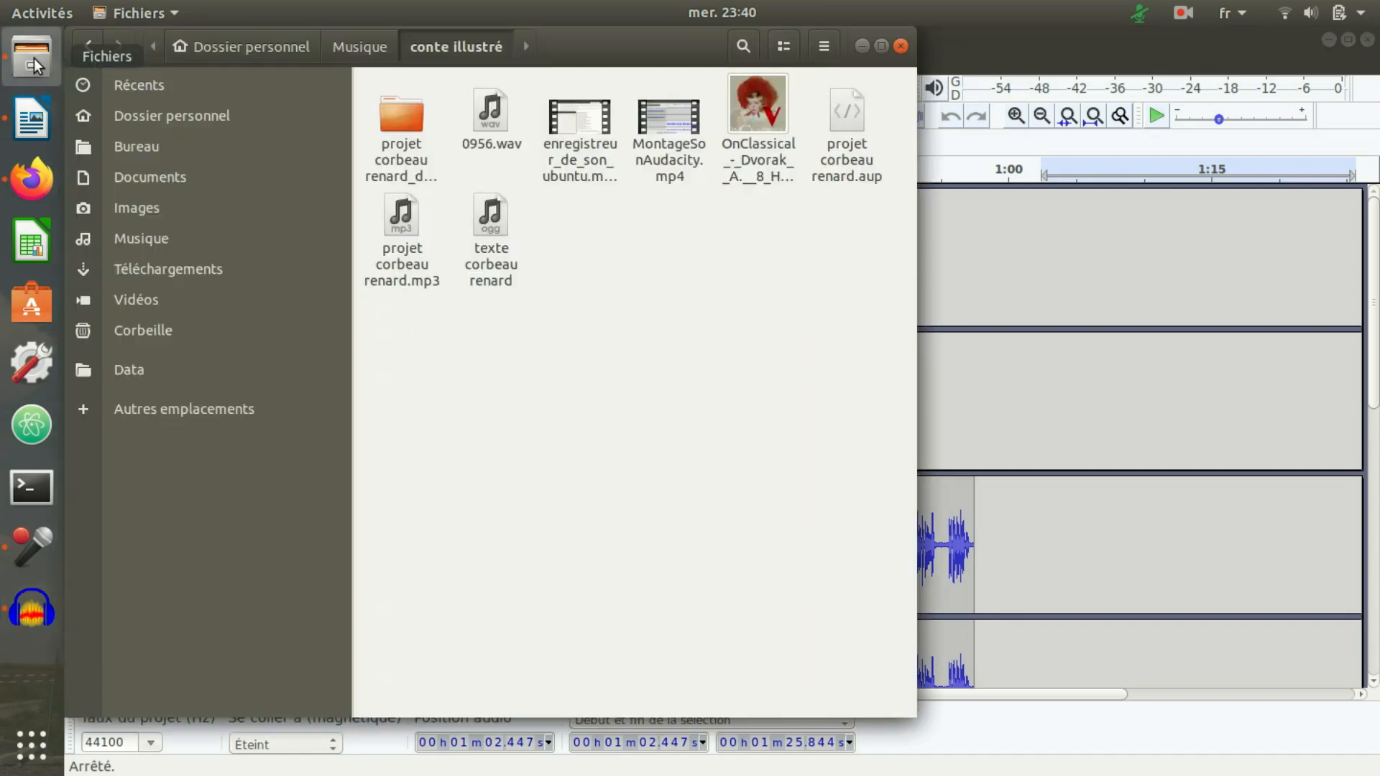
right_click(397, 223)
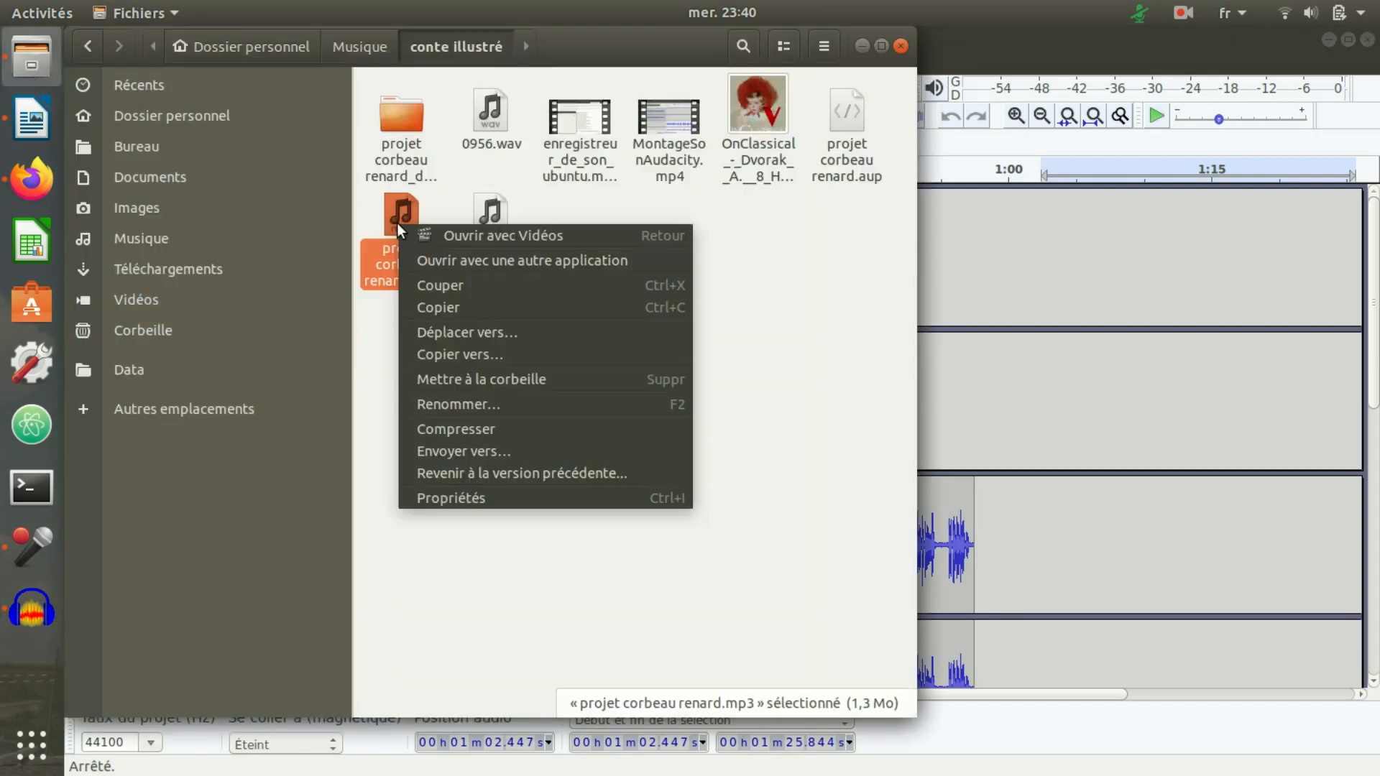
left_click(461, 259)
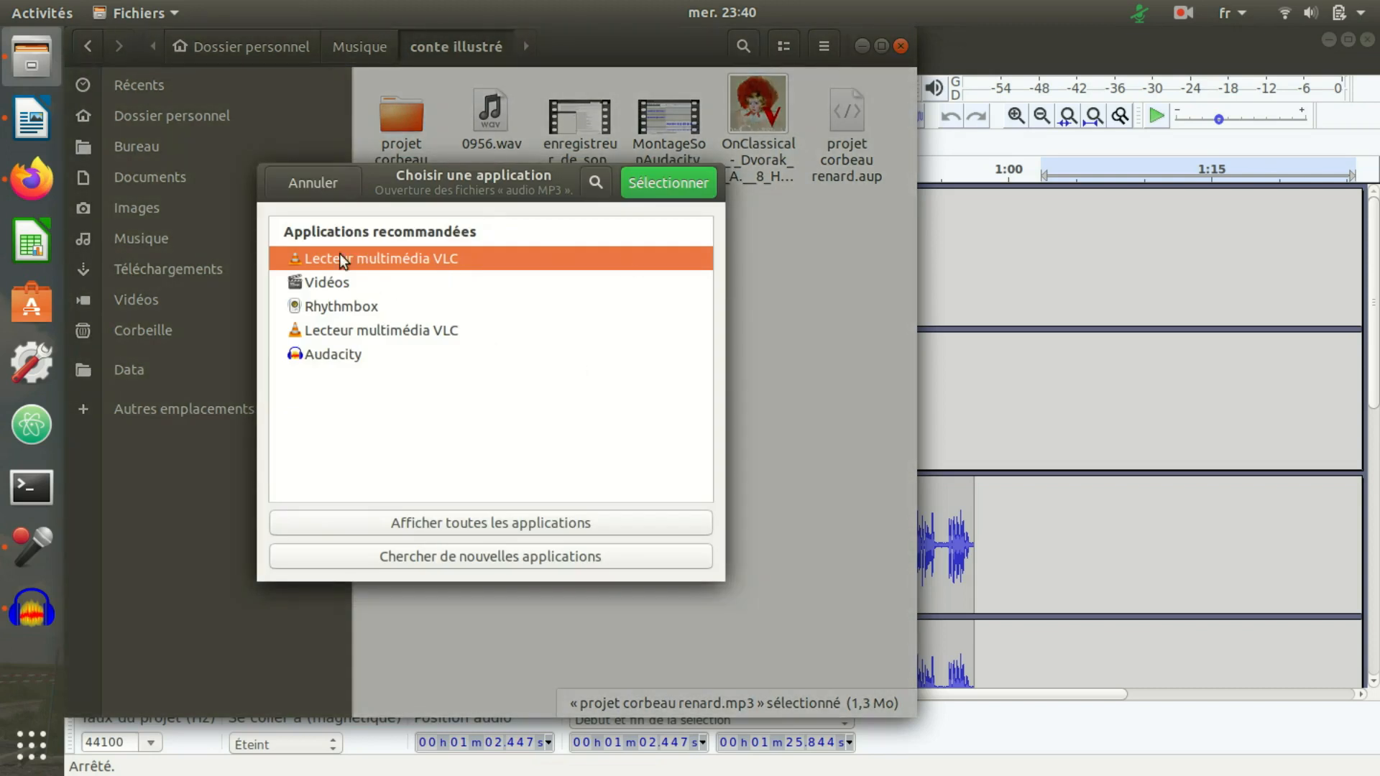
left_click(649, 183)
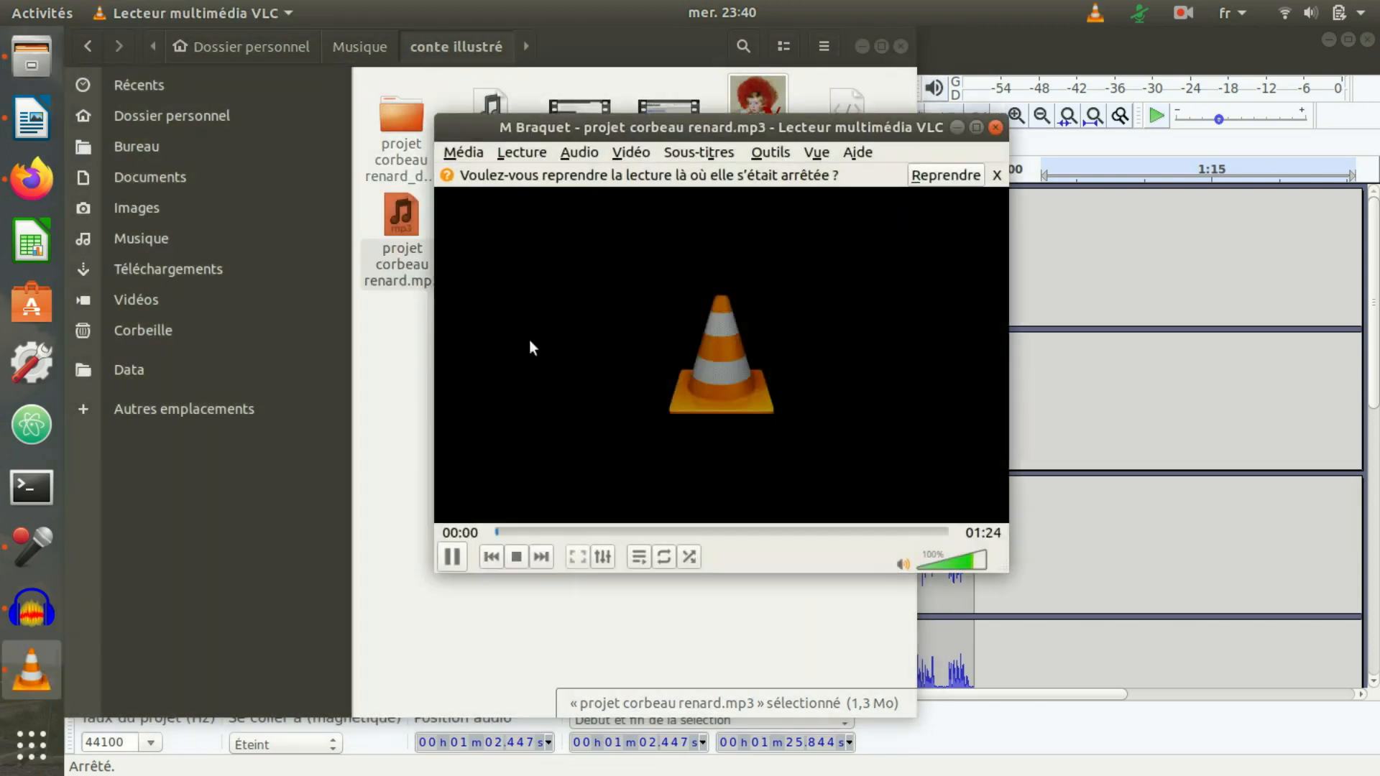